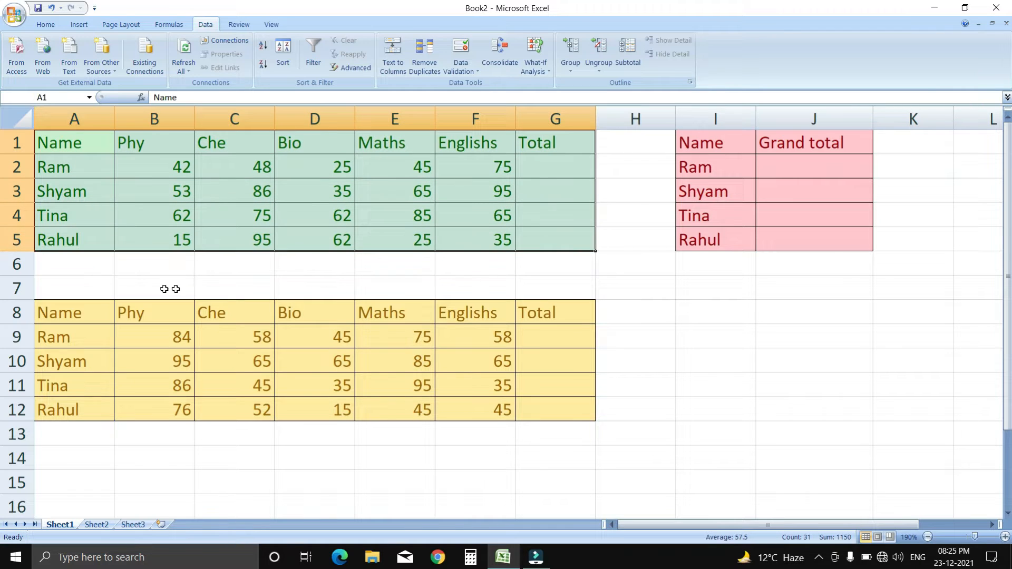
pyautogui.moveTo(67, 311); pyautogui.dragTo(538, 399)
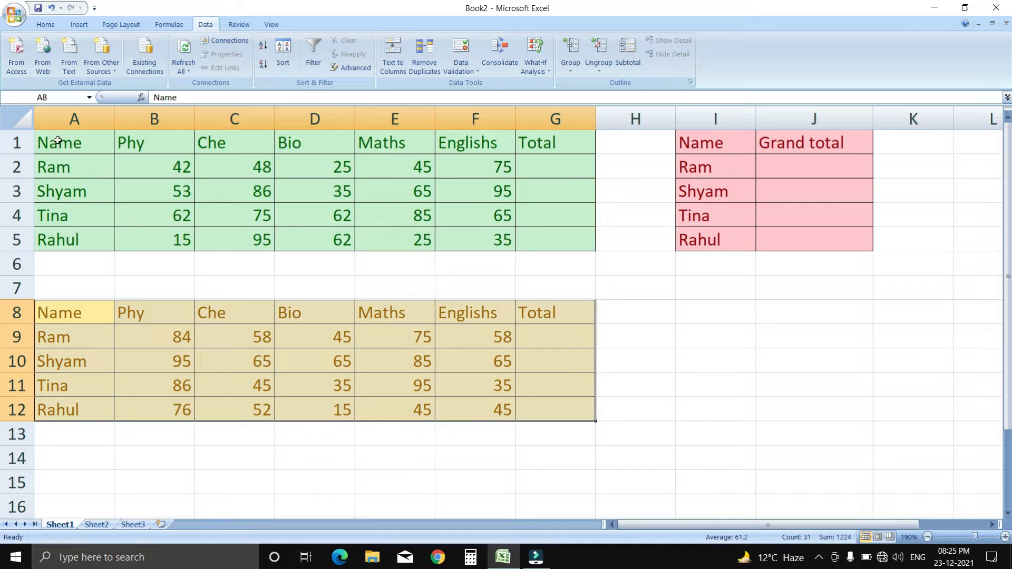
pyautogui.moveTo(57, 141); pyautogui.dragTo(546, 409)
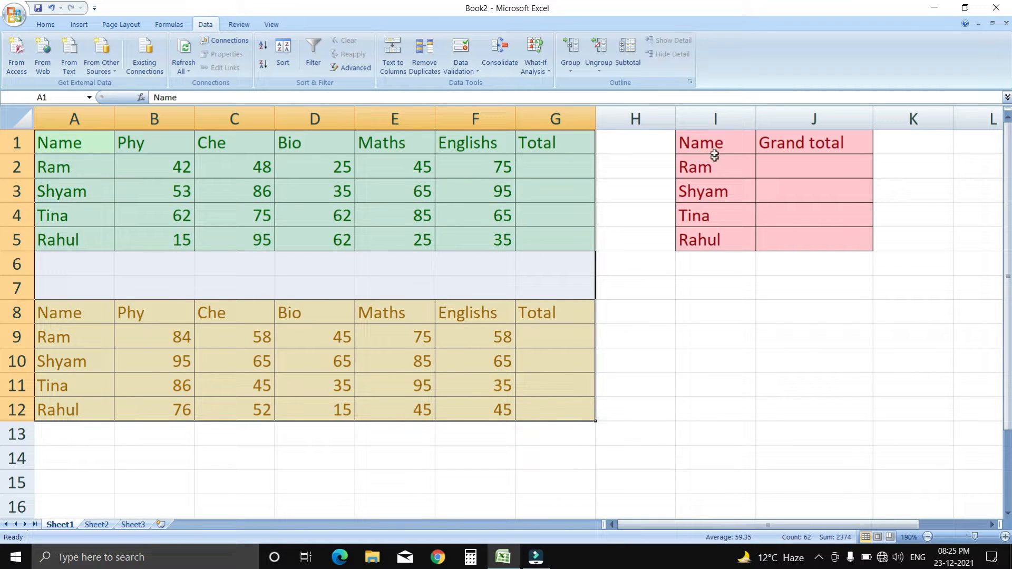
pyautogui.moveTo(714, 140); pyautogui.dragTo(853, 238)
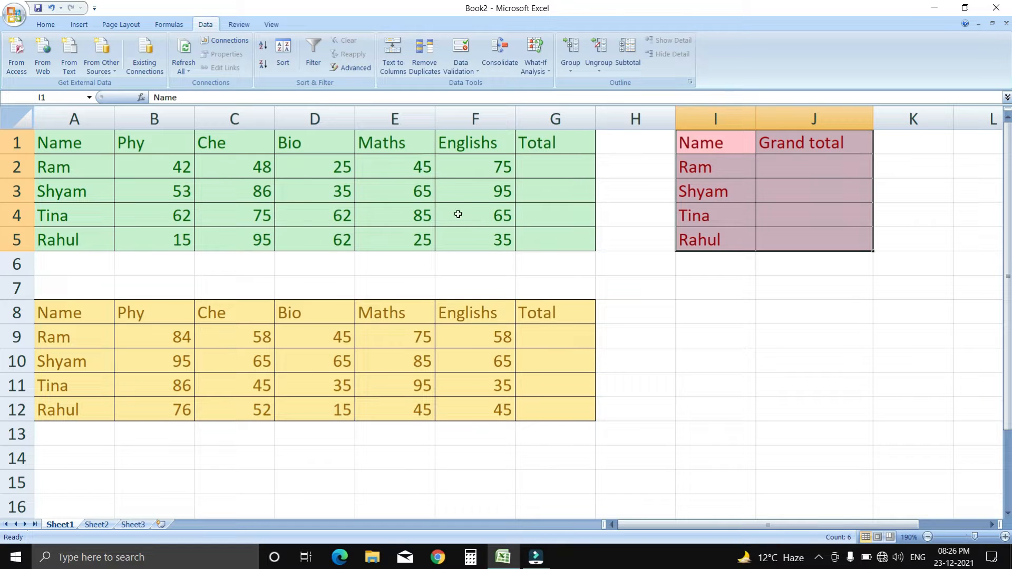
# Total the first student's marks in G2 with =SUM(B2:F2) and fill the formula down to G5
pyautogui.click(531, 172)
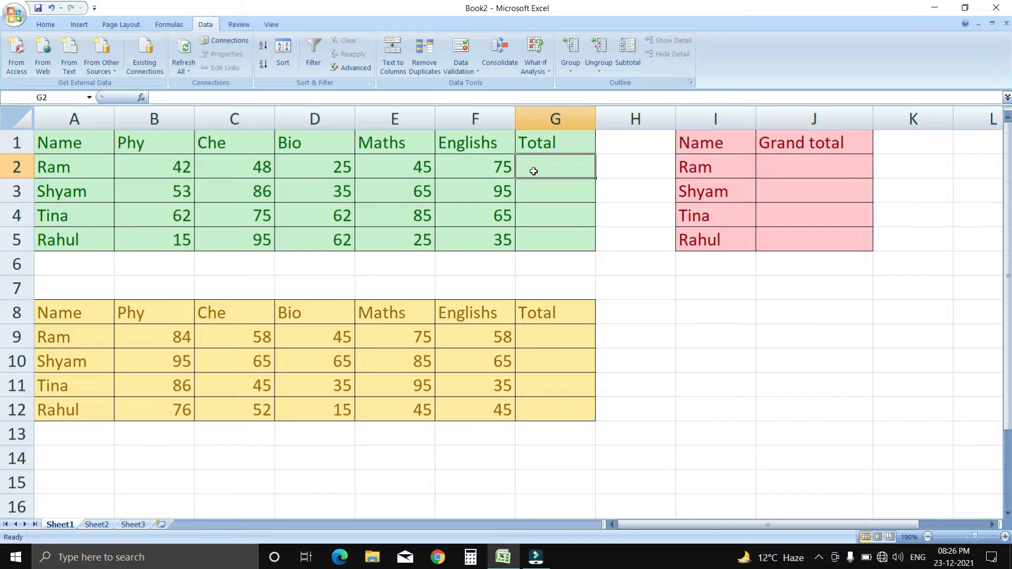
pyautogui.write('=sum(')
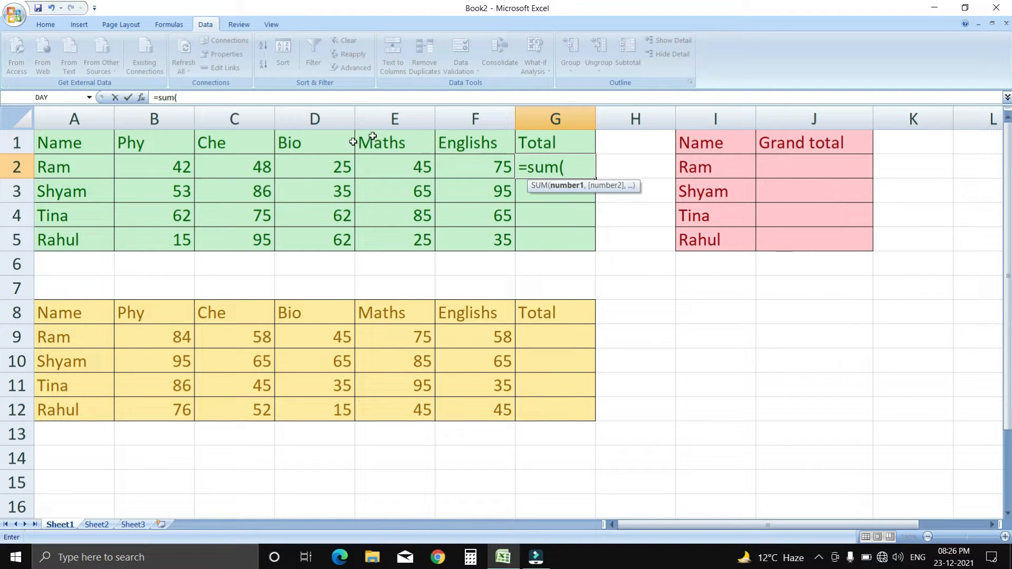
pyautogui.moveTo(159, 172); pyautogui.dragTo(498, 166)
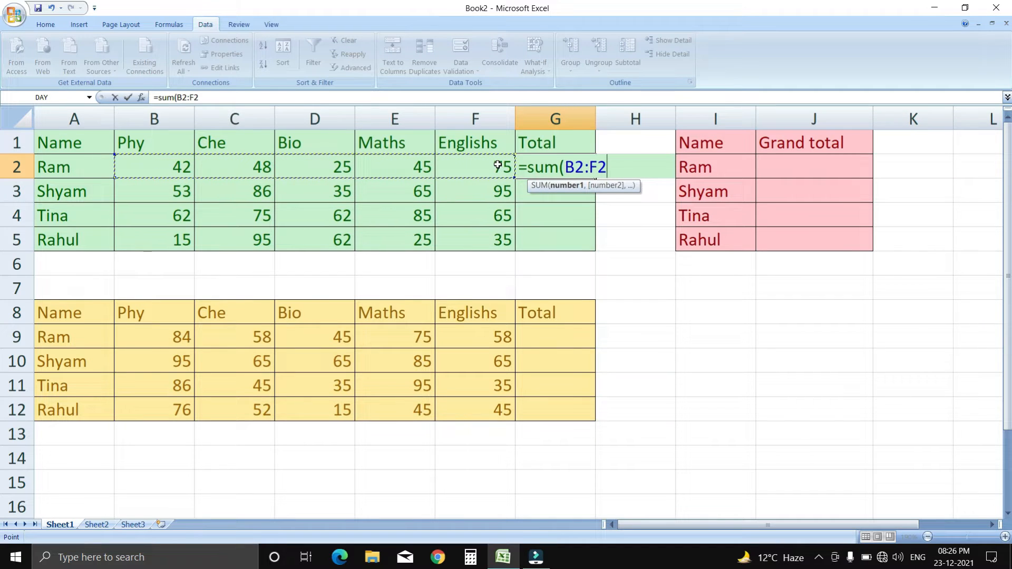
pyautogui.write(')')
pyautogui.press('Return')
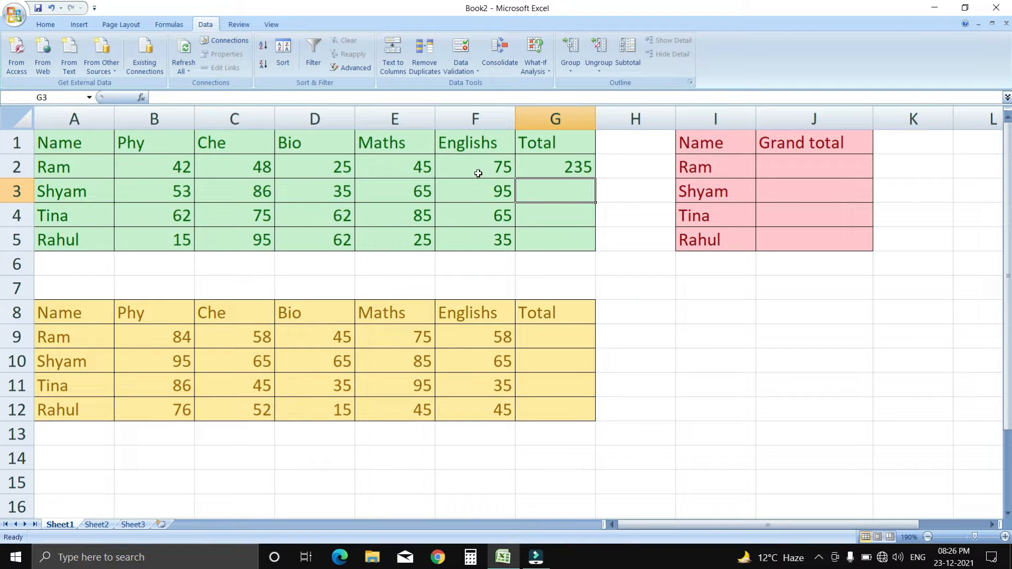
pyautogui.click(529, 163)
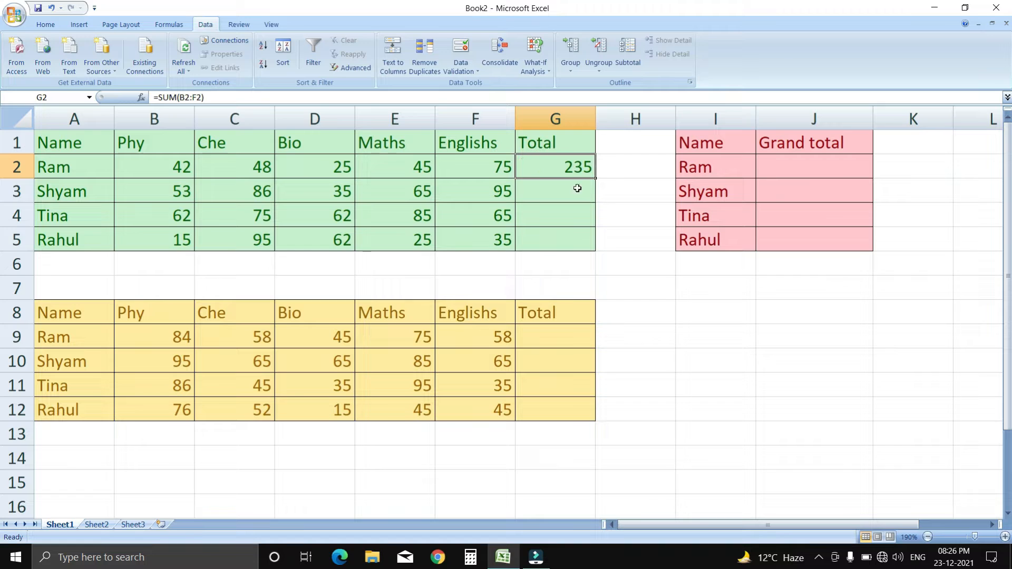
pyautogui.moveTo(597, 177); pyautogui.dragTo(600, 240)
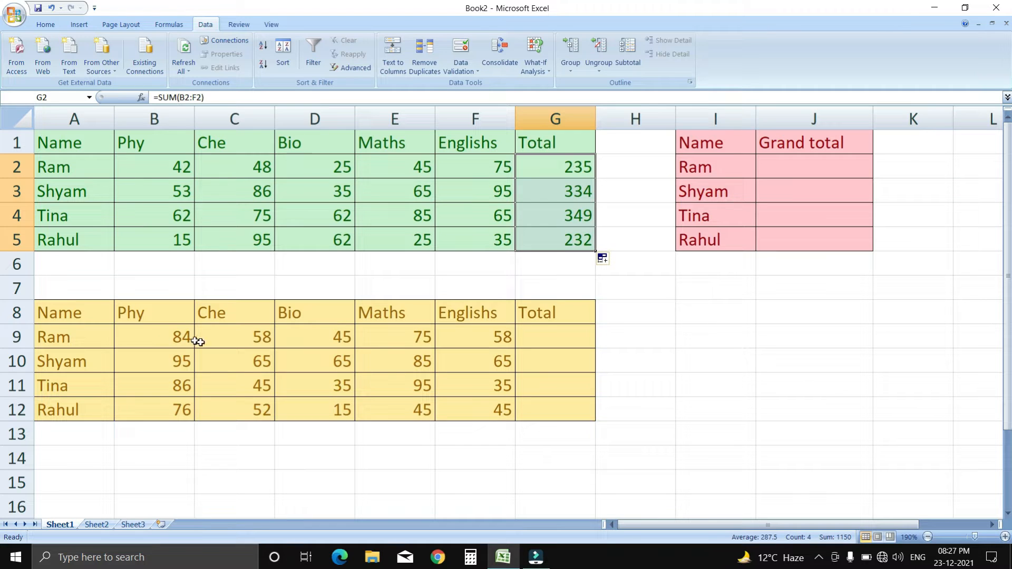
# Total the marks in G9 of the yellow table with =SUM(B9:F9) and fill the formula down to G12
pyautogui.click(550, 340)
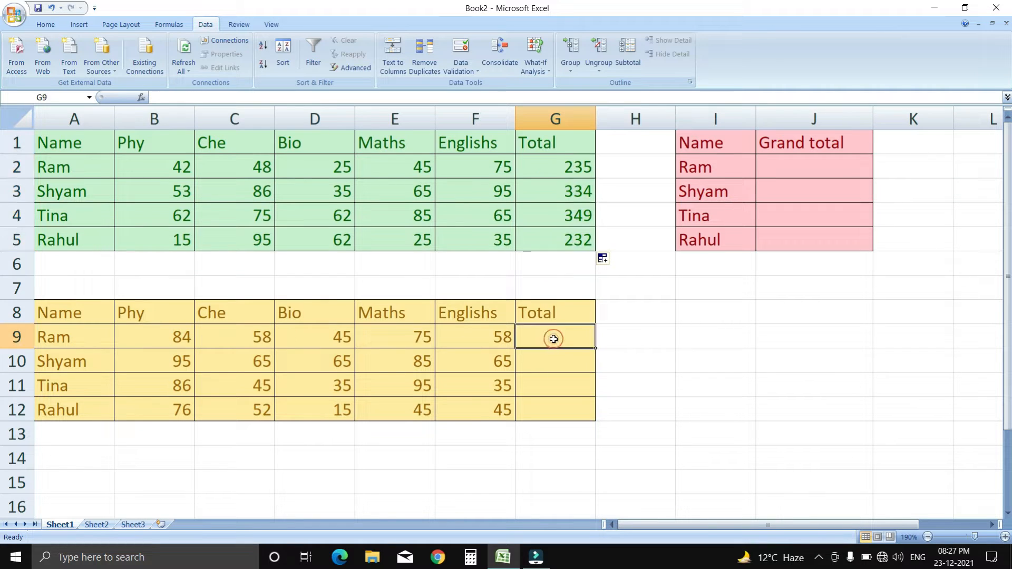
pyautogui.write('=')
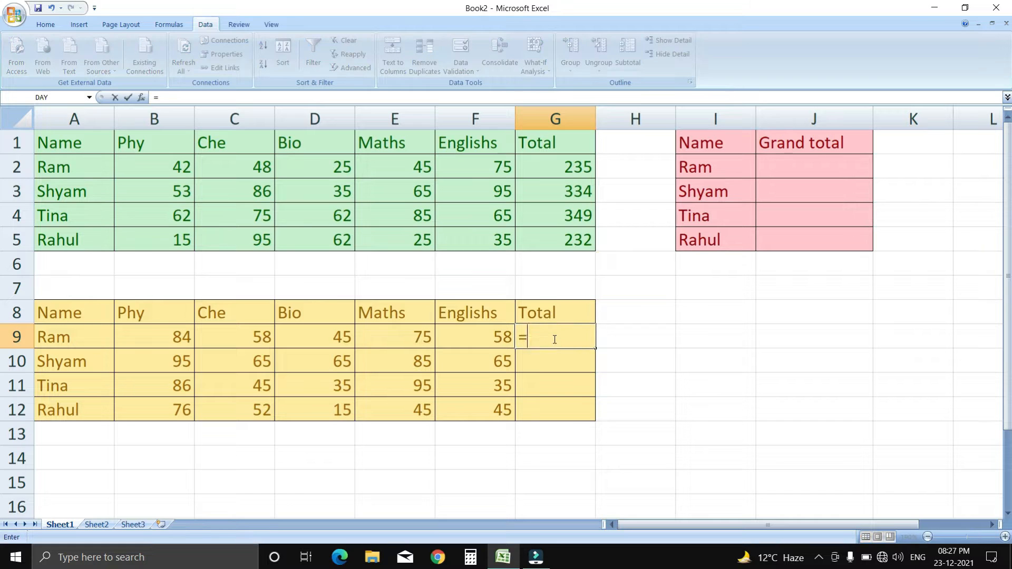
pyautogui.write('sum(')
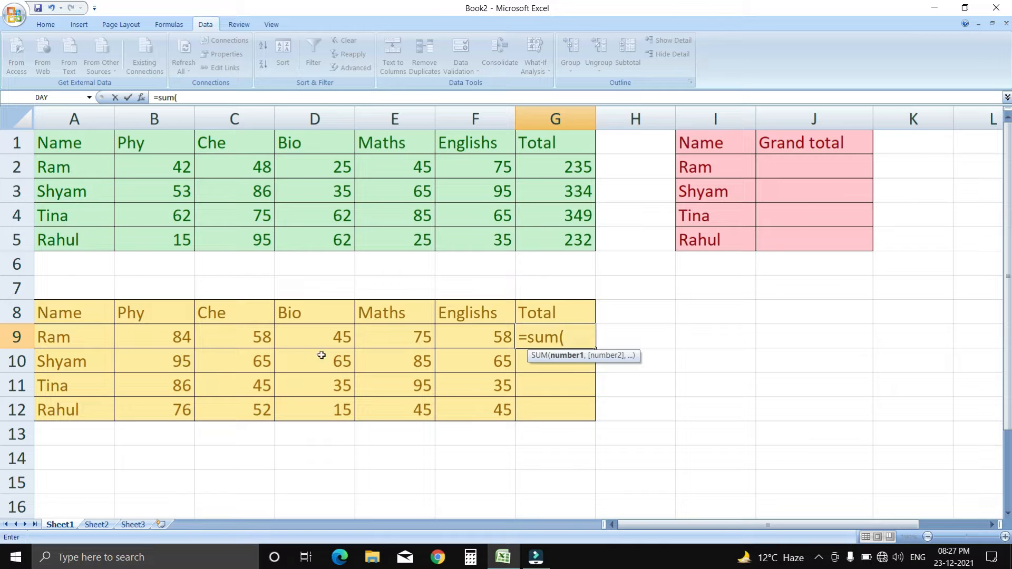
pyautogui.moveTo(169, 337); pyautogui.dragTo(469, 338)
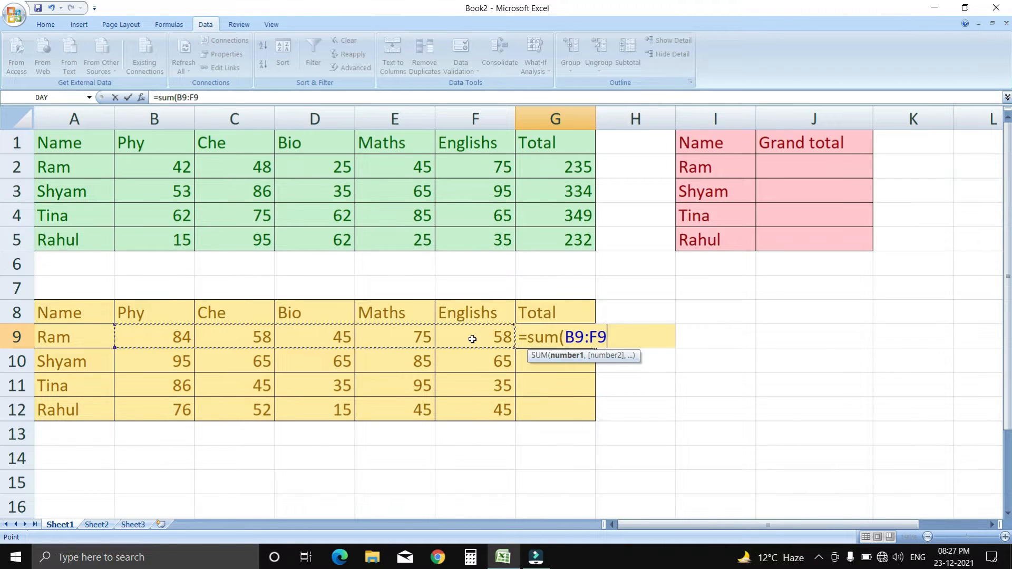
pyautogui.write(')')
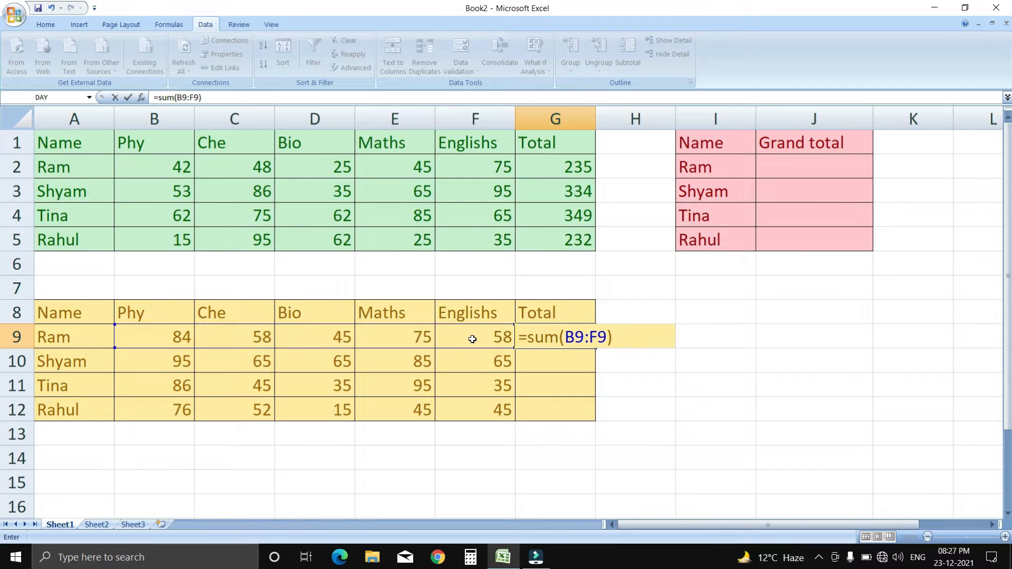
pyautogui.hotkey('ctrl', 'Return')
pyautogui.click(544, 332)
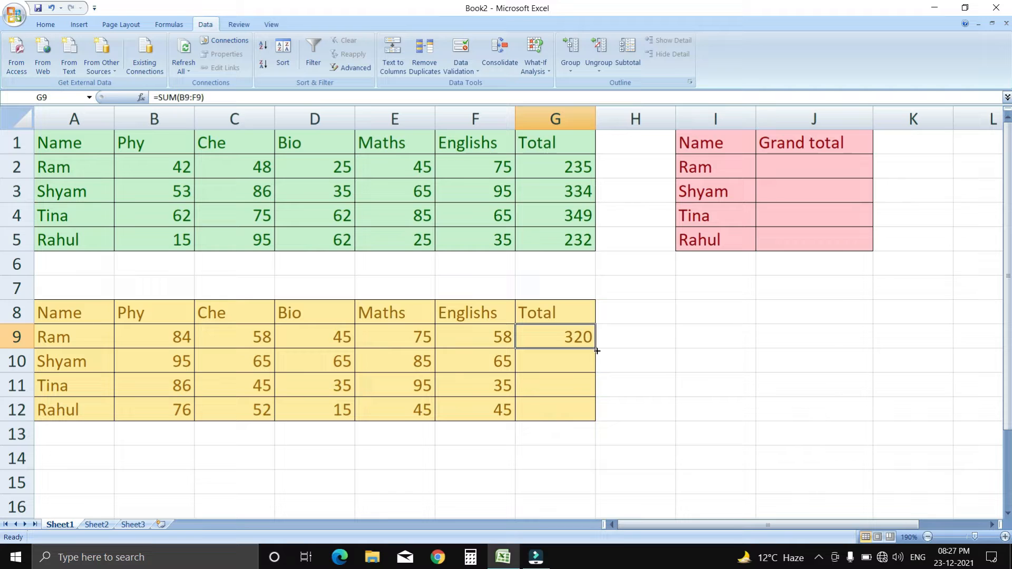
pyautogui.moveTo(597, 349); pyautogui.dragTo(594, 418)
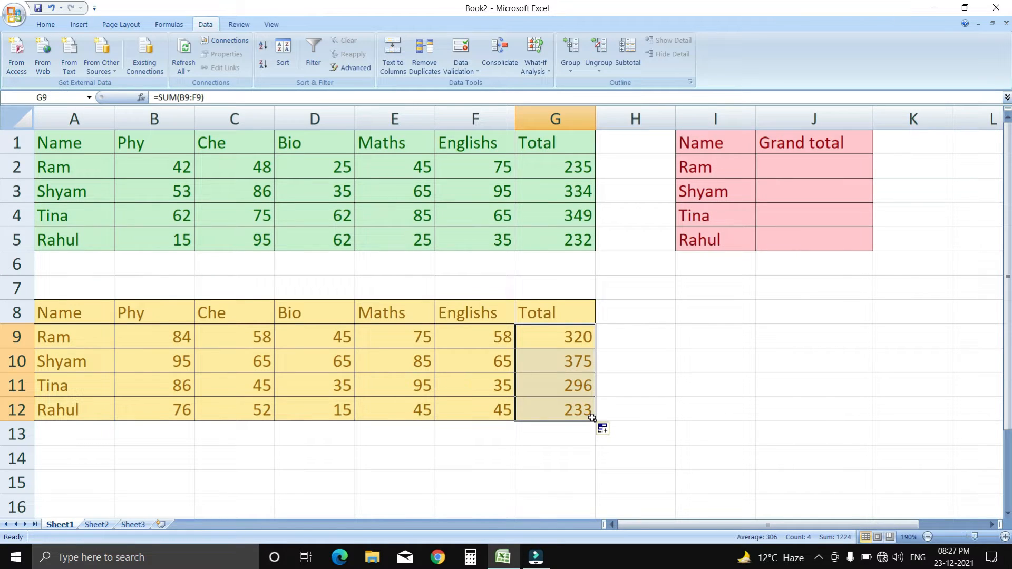
pyautogui.click(650, 338)
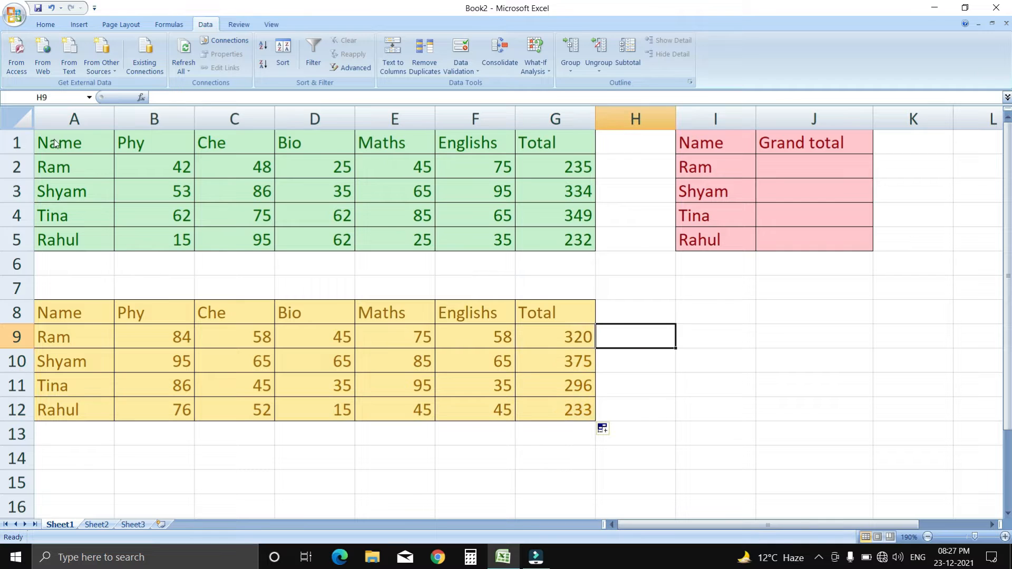
# Examine the student rows and Total columns of both marks tables, comparing G2 and G9 with the empty grand total cell J2
pyautogui.moveTo(52, 142); pyautogui.dragTo(578, 231)
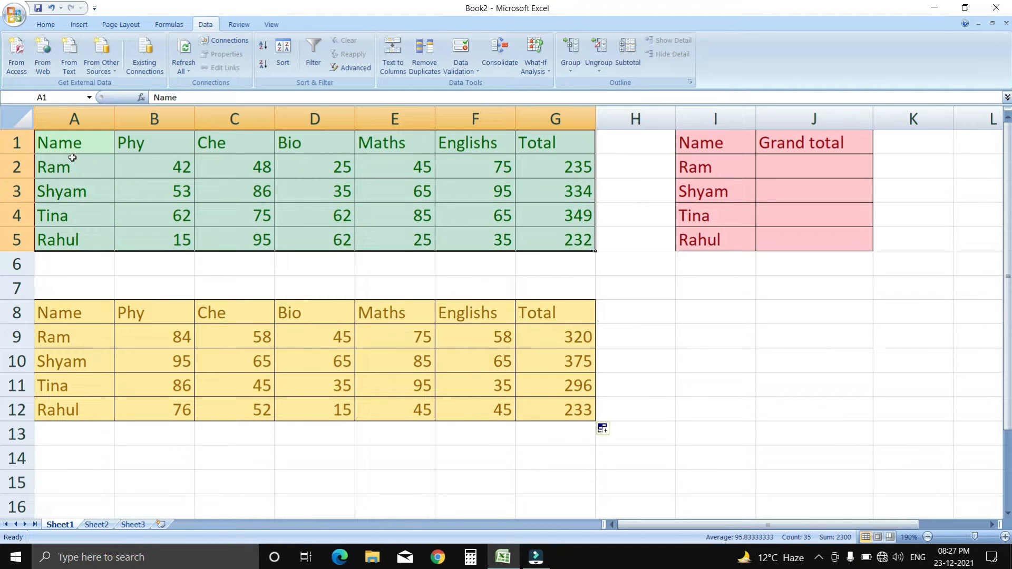
pyautogui.moveTo(72, 158); pyautogui.dragTo(577, 172)
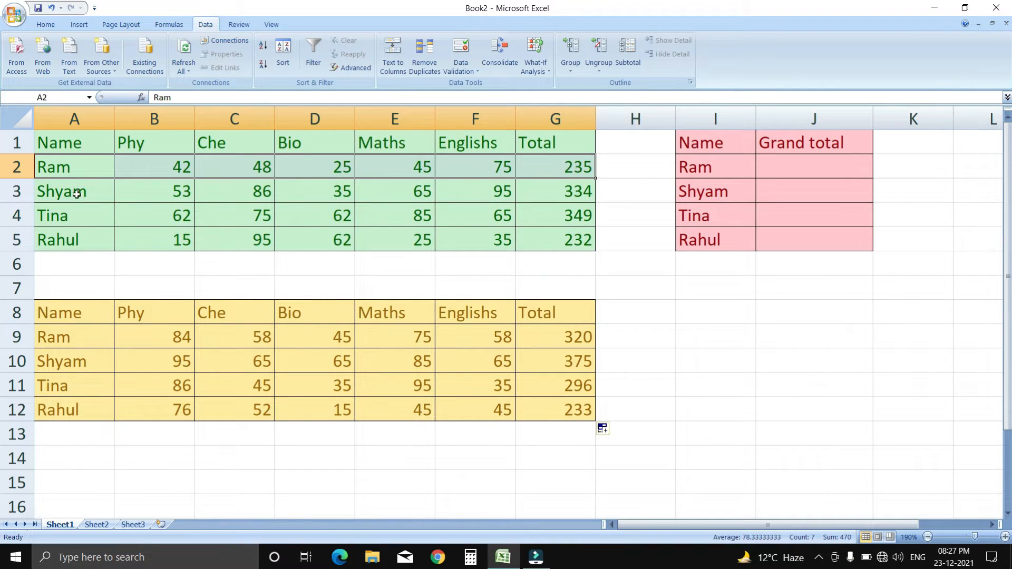
pyautogui.moveTo(76, 194); pyautogui.dragTo(553, 192)
pyautogui.moveTo(83, 217); pyautogui.dragTo(554, 217)
pyautogui.moveTo(86, 237); pyautogui.dragTo(527, 239)
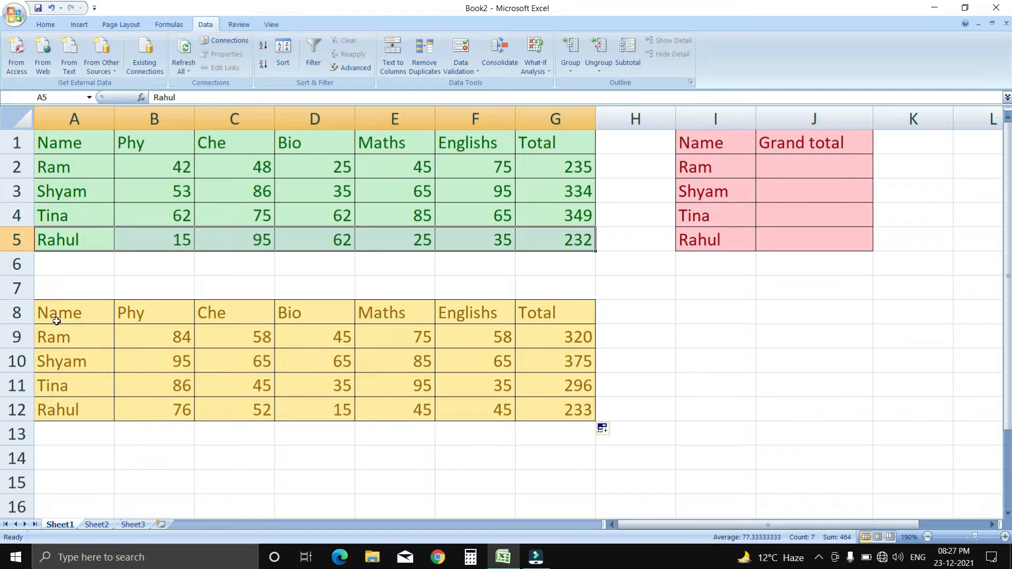
pyautogui.moveTo(56, 321); pyautogui.dragTo(520, 401)
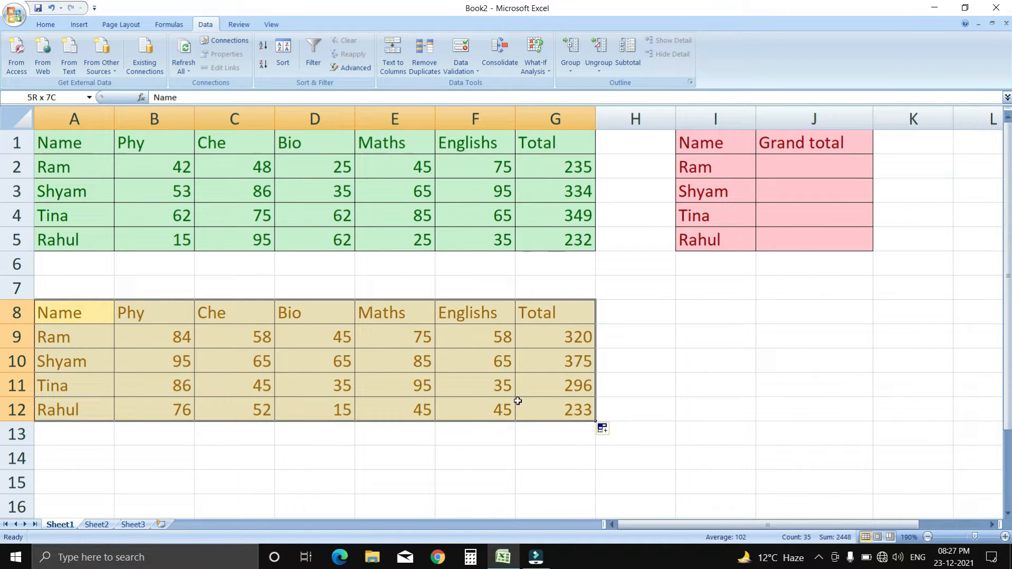
pyautogui.moveTo(518, 401); pyautogui.dragTo(542, 404)
pyautogui.moveTo(568, 164); pyautogui.dragTo(569, 240)
pyautogui.click(565, 169)
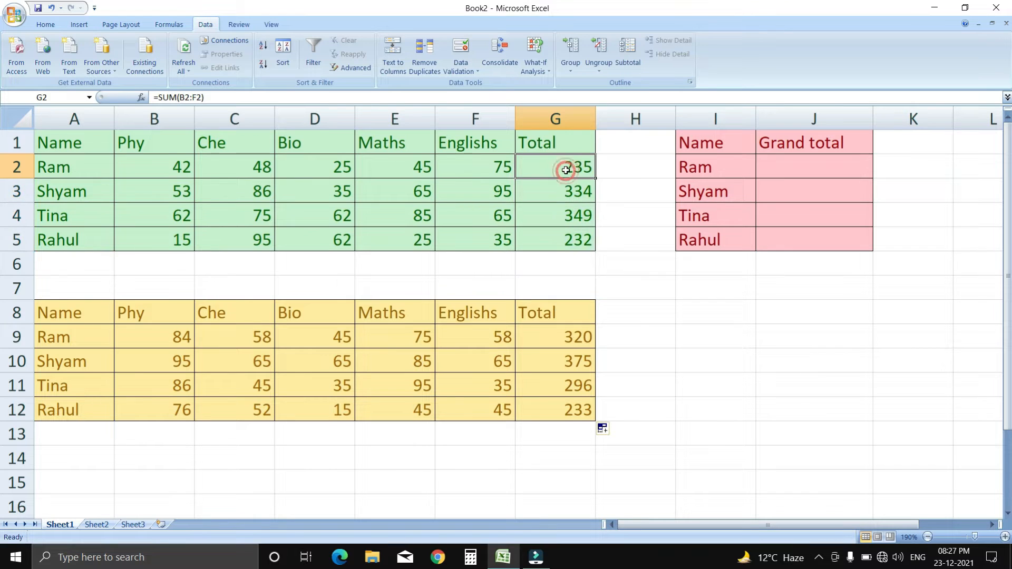
pyautogui.click(562, 339)
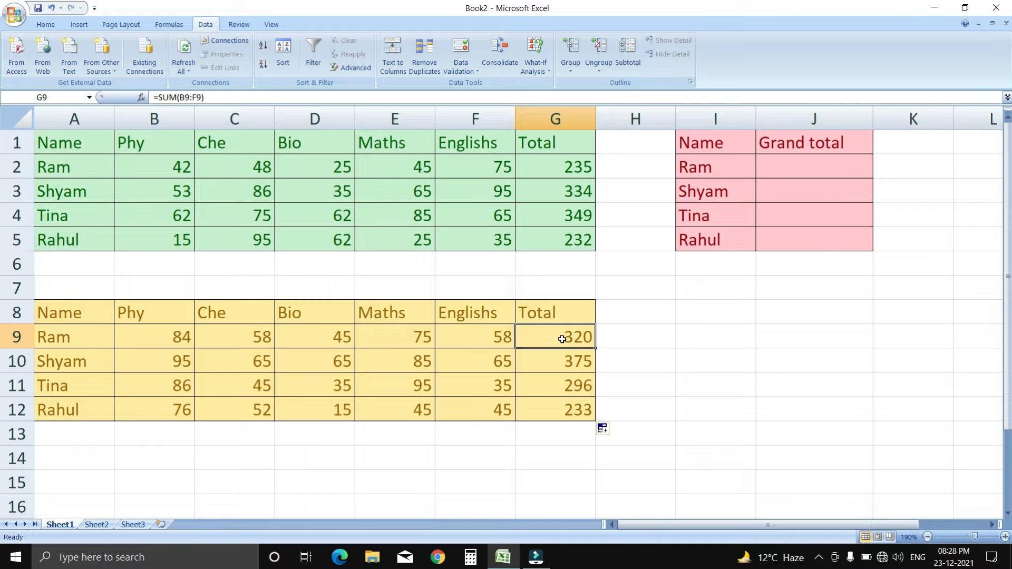
pyautogui.click(565, 156)
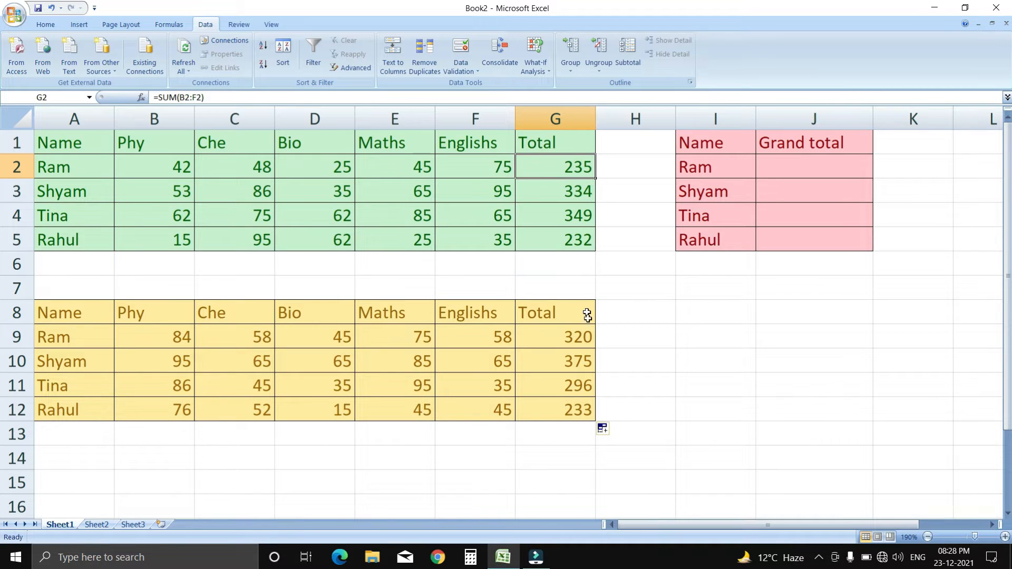
pyautogui.click(592, 344)
pyautogui.click(788, 175)
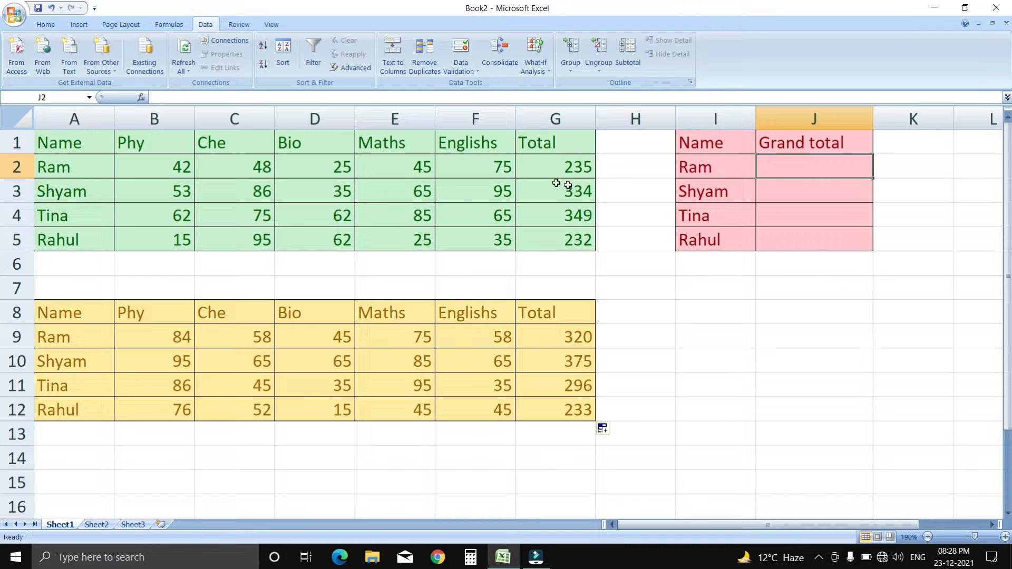
pyautogui.click(535, 164)
pyautogui.click(553, 350)
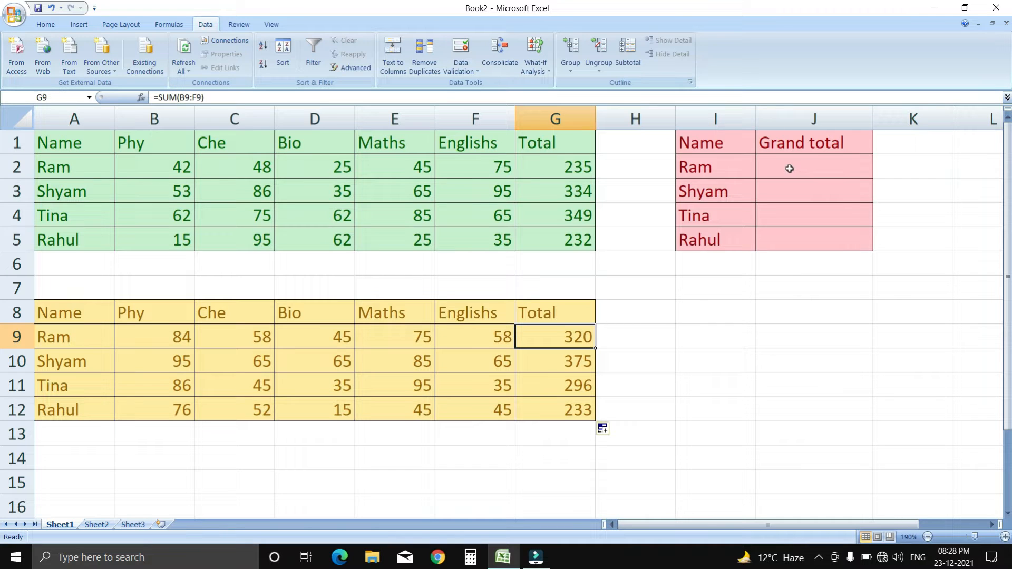
# Start a Sum consolidation into the Grand total cells J2:J5 and add the green table's totals G2:G5 as a reference
pyautogui.moveTo(789, 168)
pyautogui.mouseDown()
pyautogui.moveTo(829, 248)
pyautogui.moveTo(816, 235)
pyautogui.mouseUp()
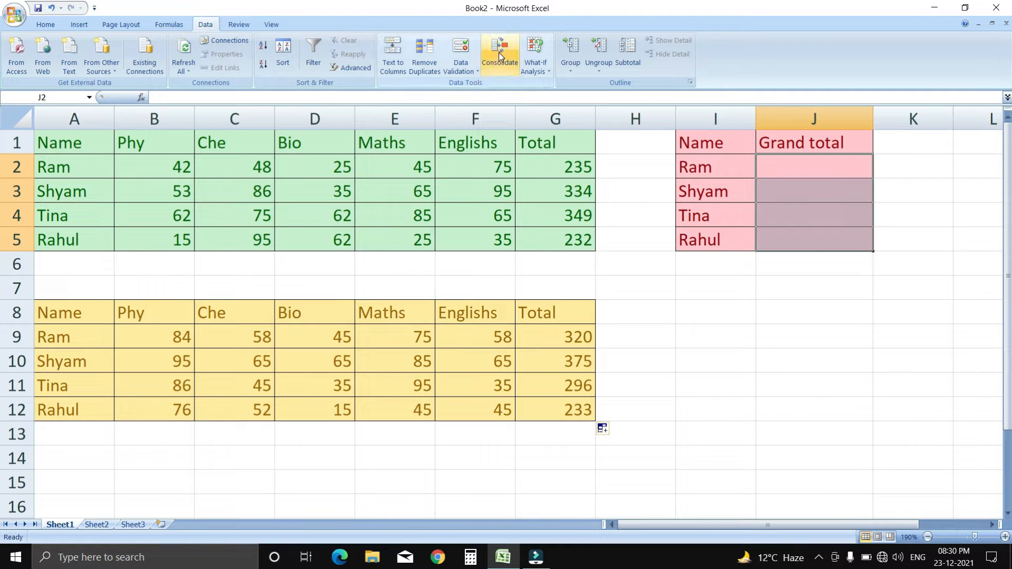
pyautogui.click(499, 53)
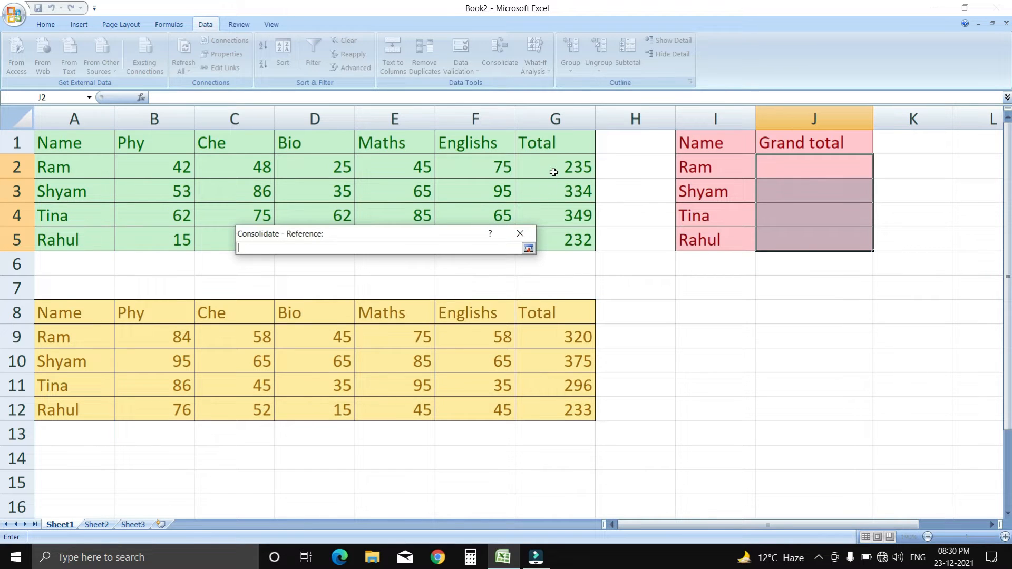
pyautogui.moveTo(553, 169); pyautogui.dragTo(579, 242)
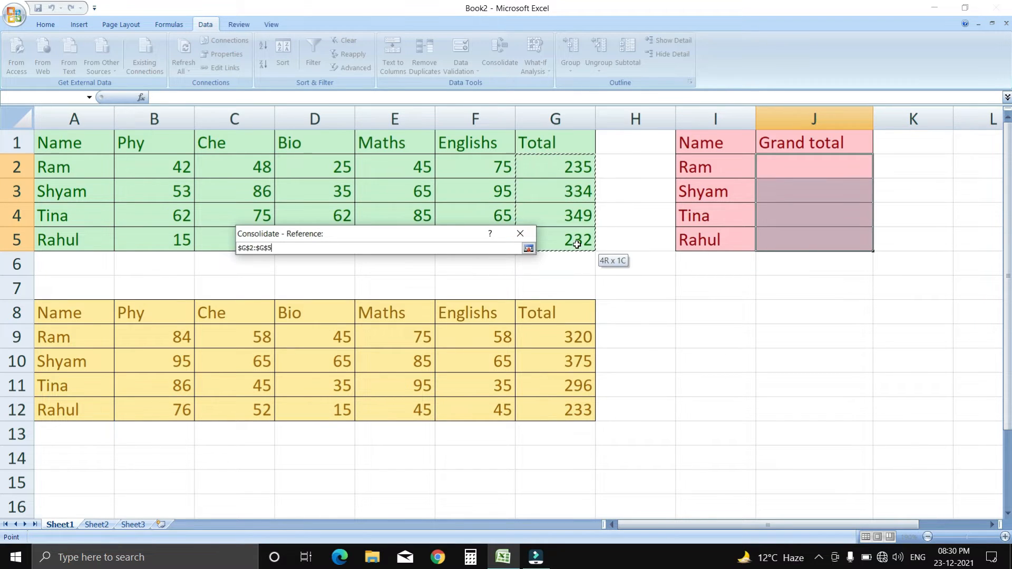
pyautogui.click(529, 248)
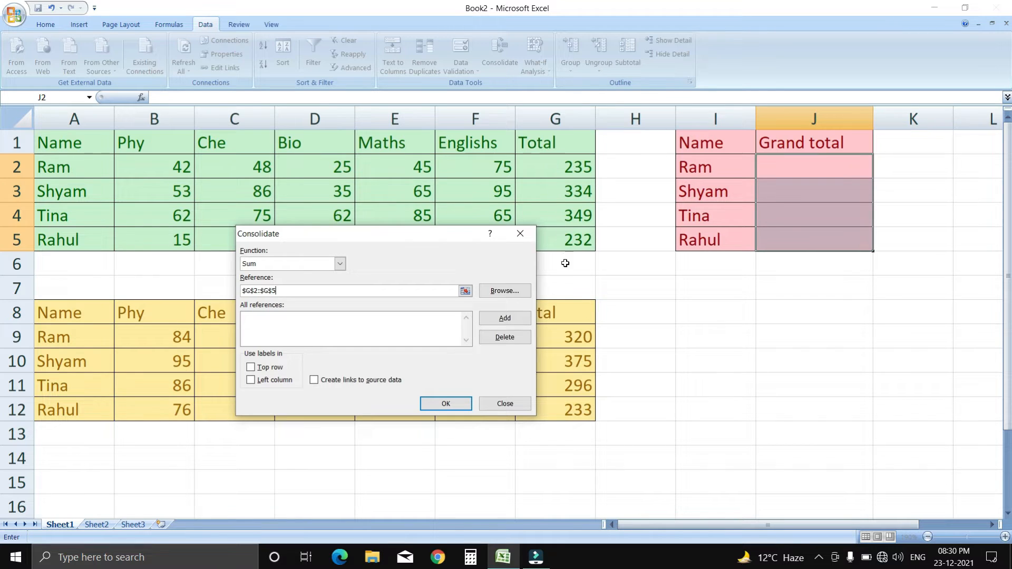
pyautogui.click(505, 318)
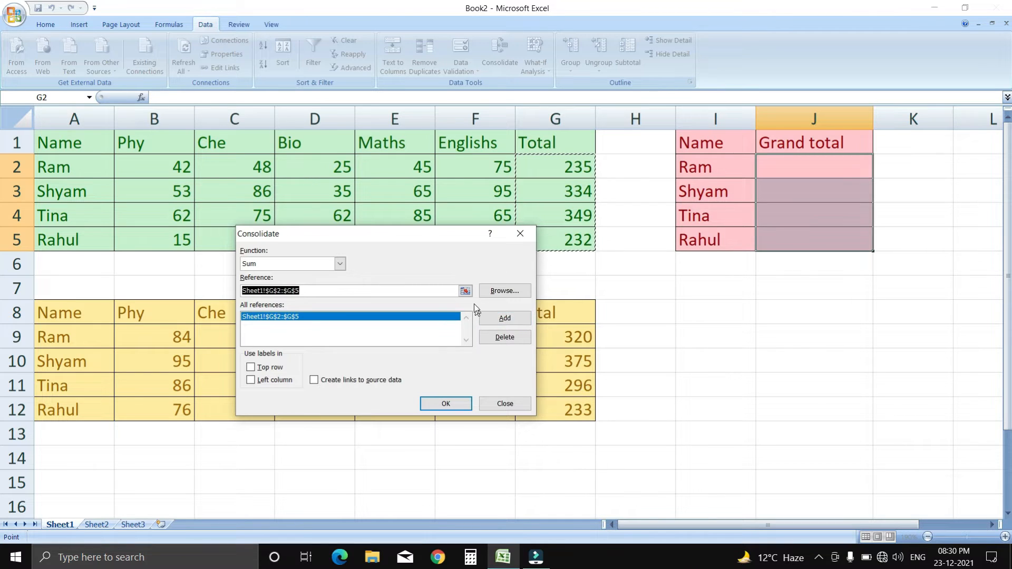
# Add the yellow table's totals G9:G12 as the second reference of the consolidation
pyautogui.click(465, 290)
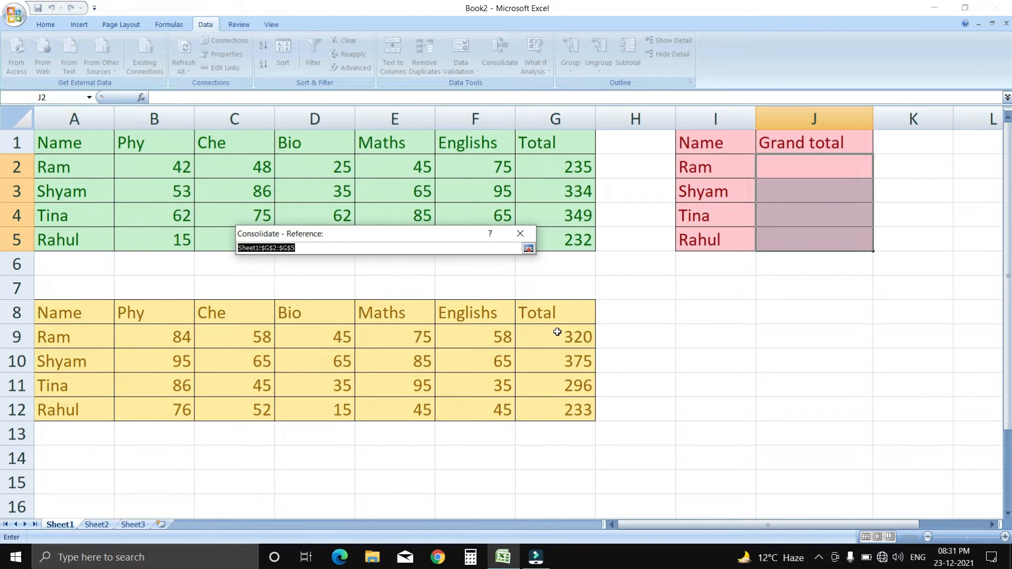
pyautogui.moveTo(557, 332); pyautogui.dragTo(580, 410)
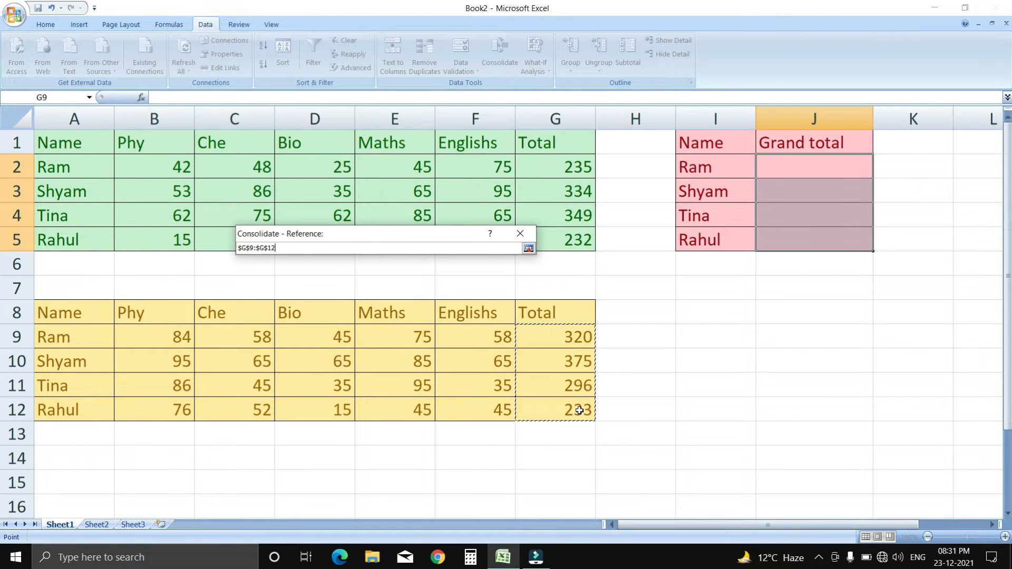
pyautogui.click(525, 248)
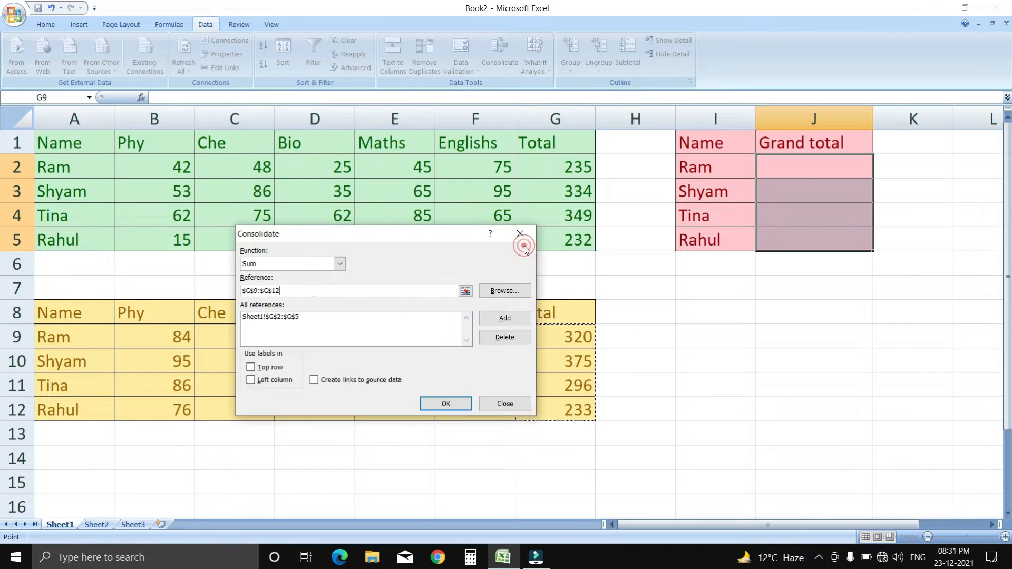
pyautogui.click(506, 318)
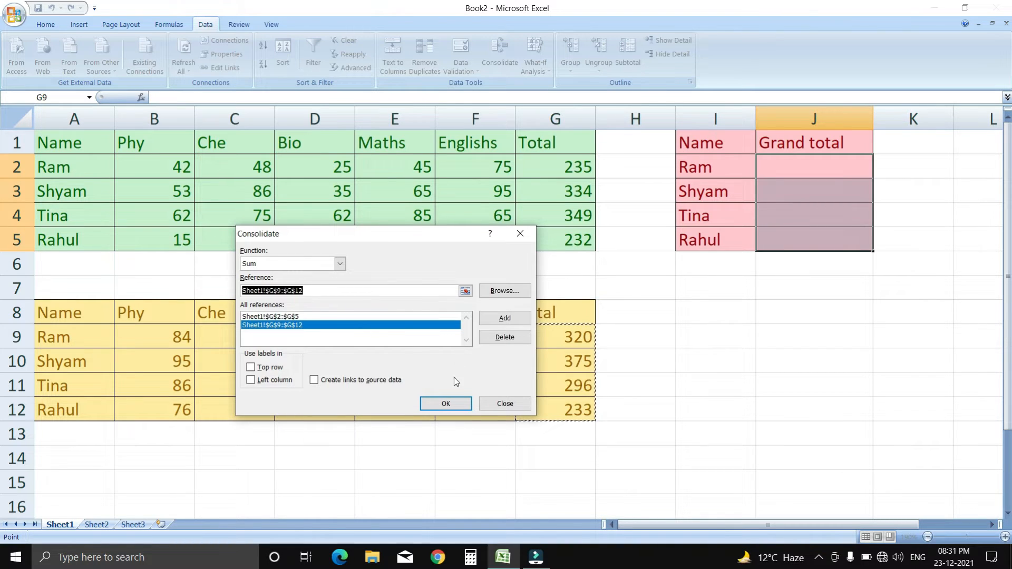
# Run the Sum consolidation of both Total columns into the Grand total cells J2:J5
pyautogui.click(445, 404)
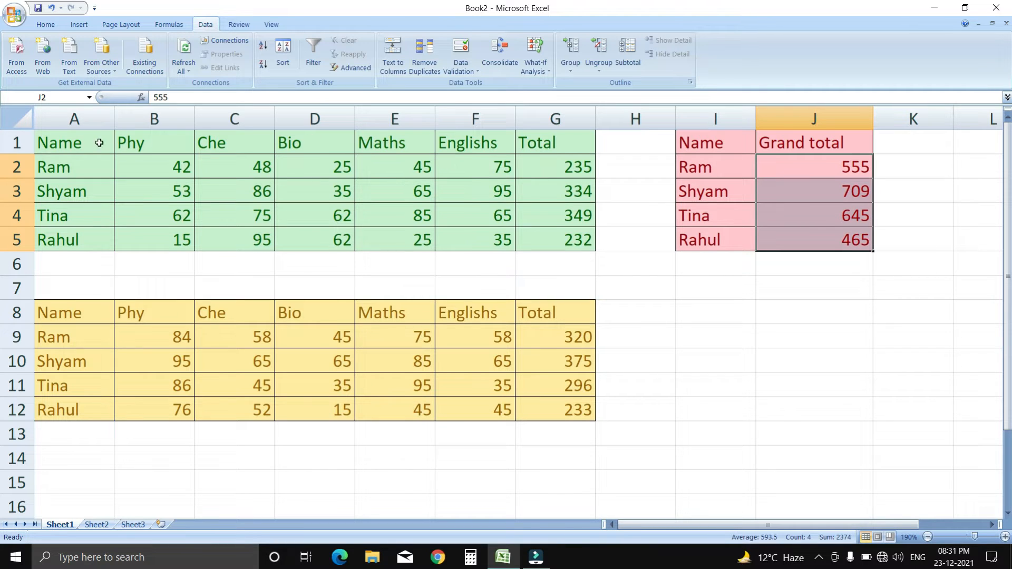
# Compare the green and yellow marks tables, including the total in G2, with the consolidated Grand total table I1:J5
pyautogui.moveTo(81, 142); pyautogui.dragTo(537, 246)
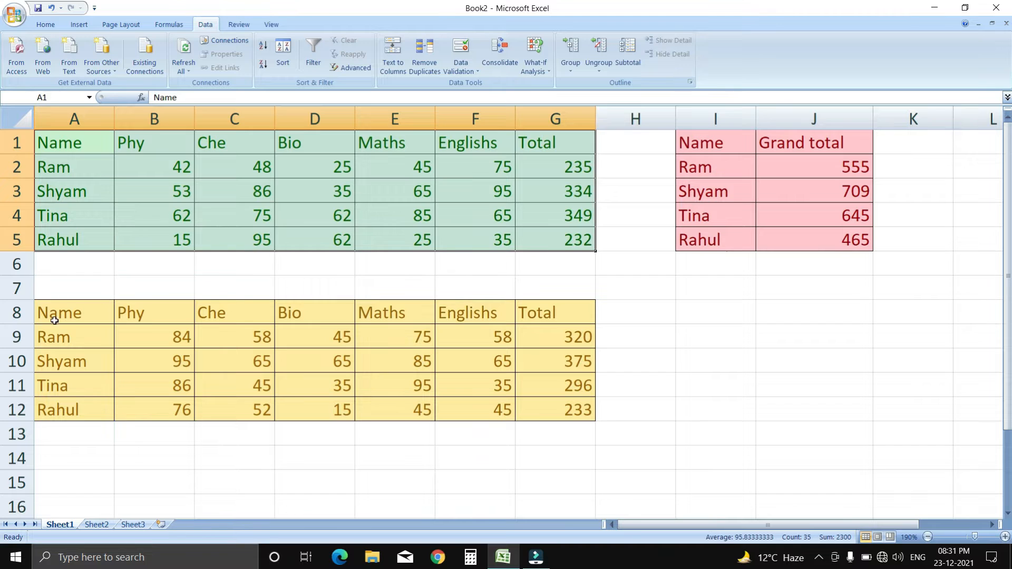
pyautogui.moveTo(58, 311); pyautogui.dragTo(527, 413)
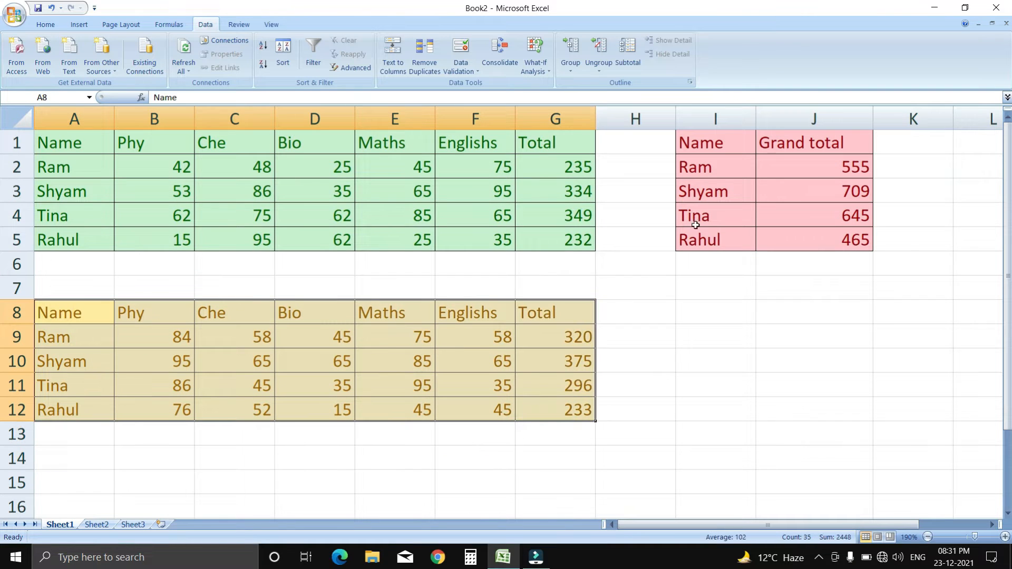
pyautogui.click(744, 457)
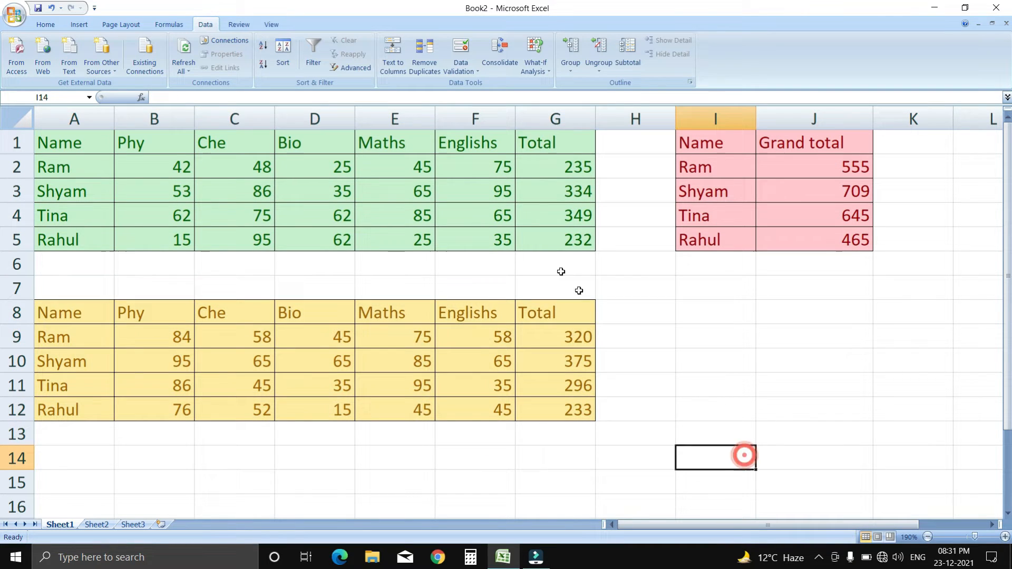
pyautogui.click(578, 172)
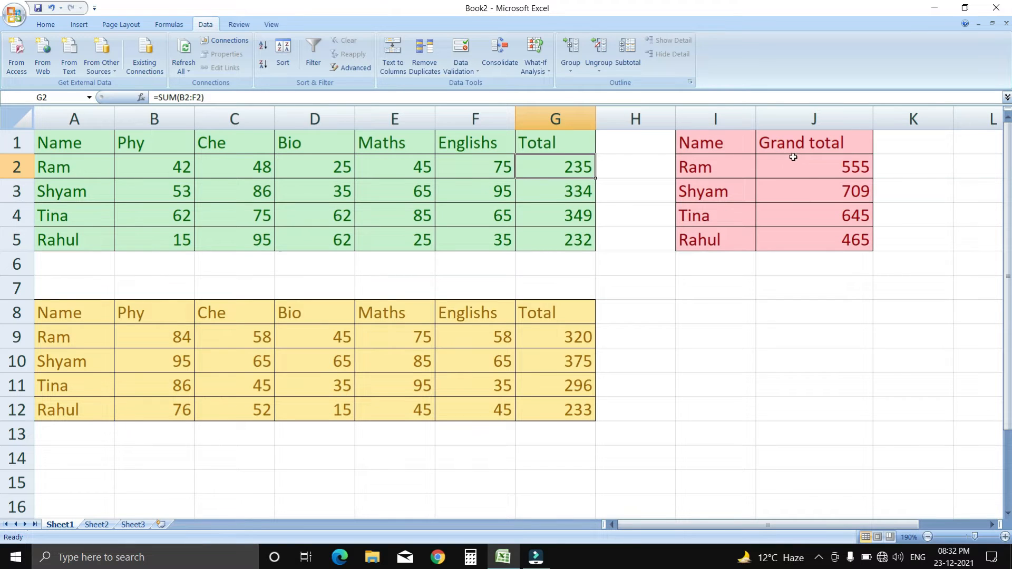
pyautogui.click(810, 165)
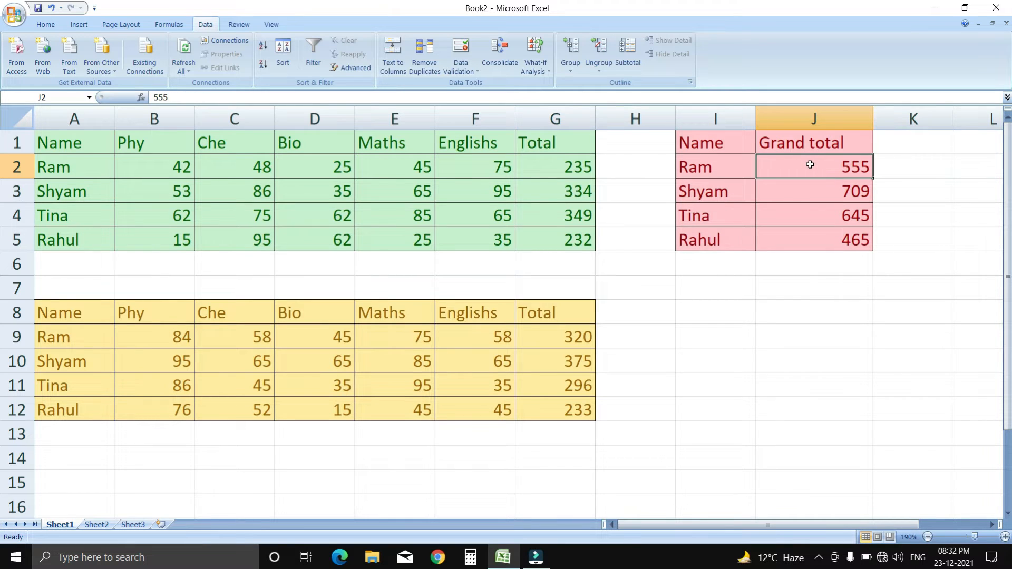
pyautogui.moveTo(685, 143); pyautogui.dragTo(843, 241)
pyautogui.click(401, 244)
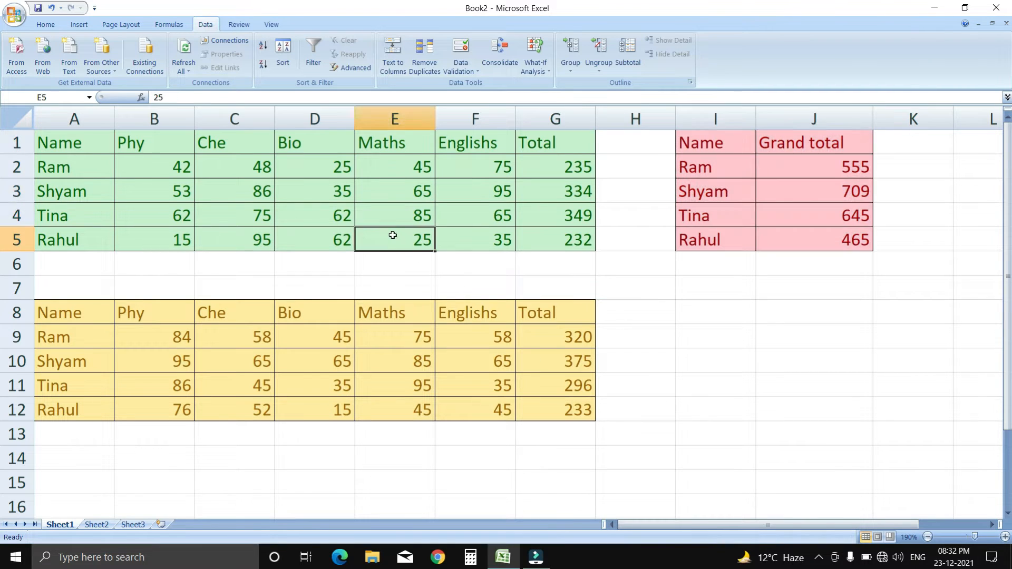
pyautogui.click(452, 364)
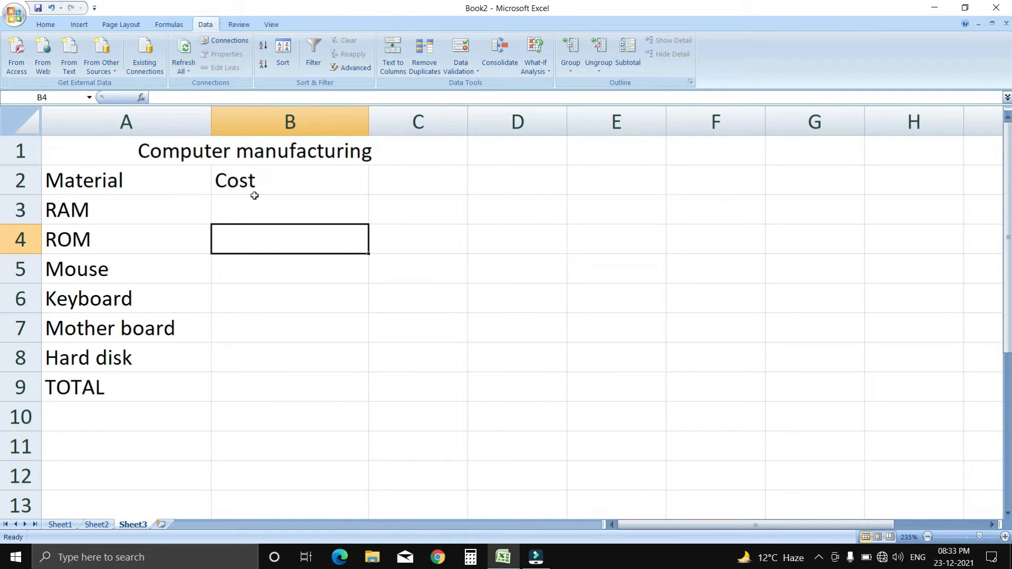
# Enter the costs 2000 for RAM, 1500 for ROM and 100 for Mouse in the Computer manufacturing table's cells B3:B5
pyautogui.click(189, 211)
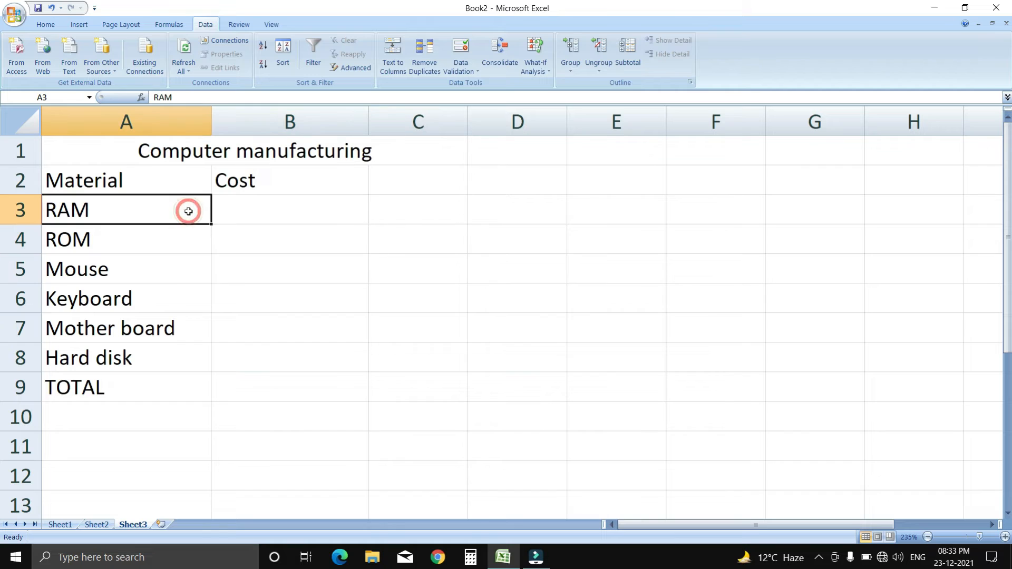
pyautogui.click(189, 256)
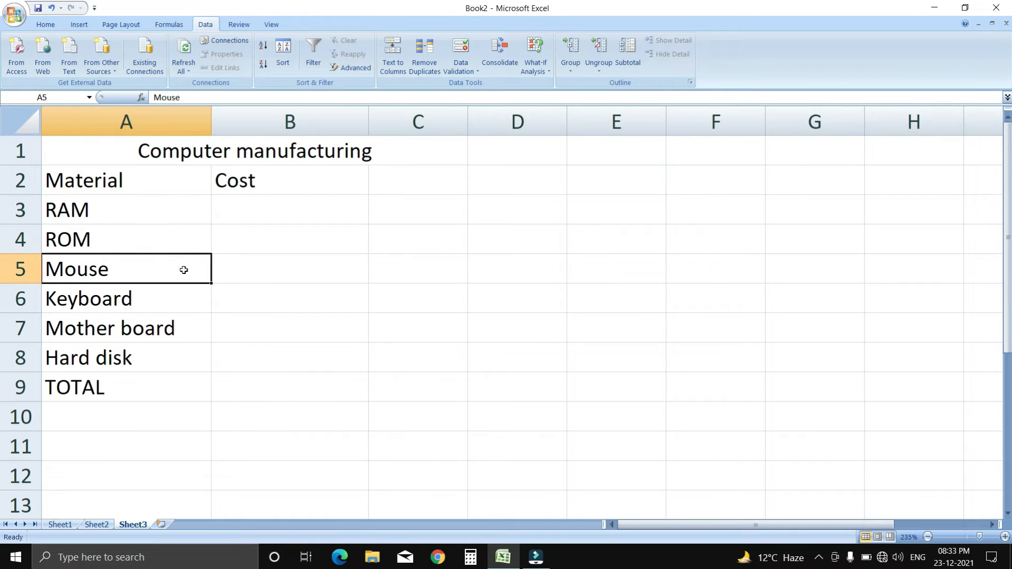
pyautogui.click(185, 294)
pyautogui.click(185, 328)
pyautogui.click(174, 365)
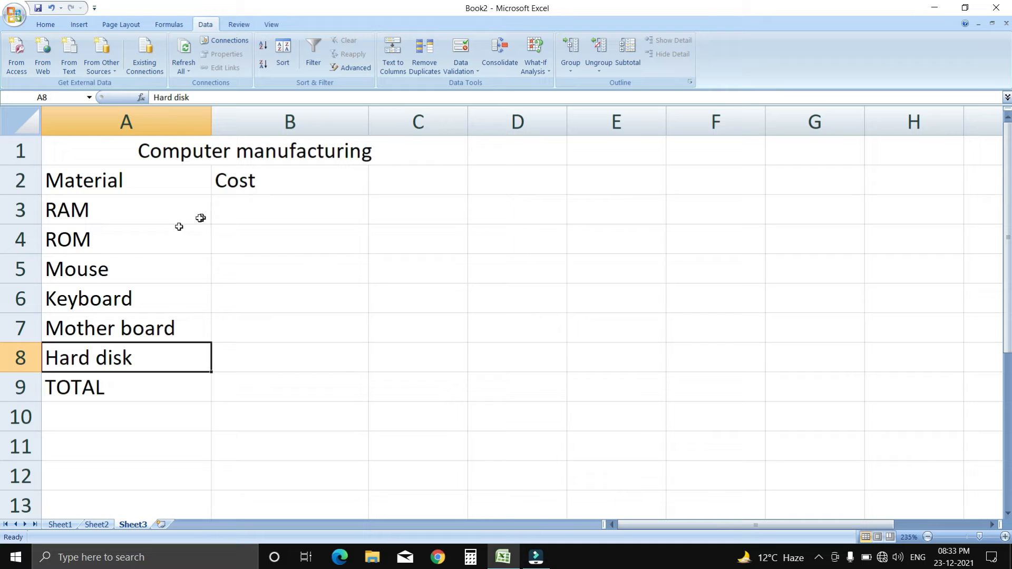
pyautogui.click(280, 200)
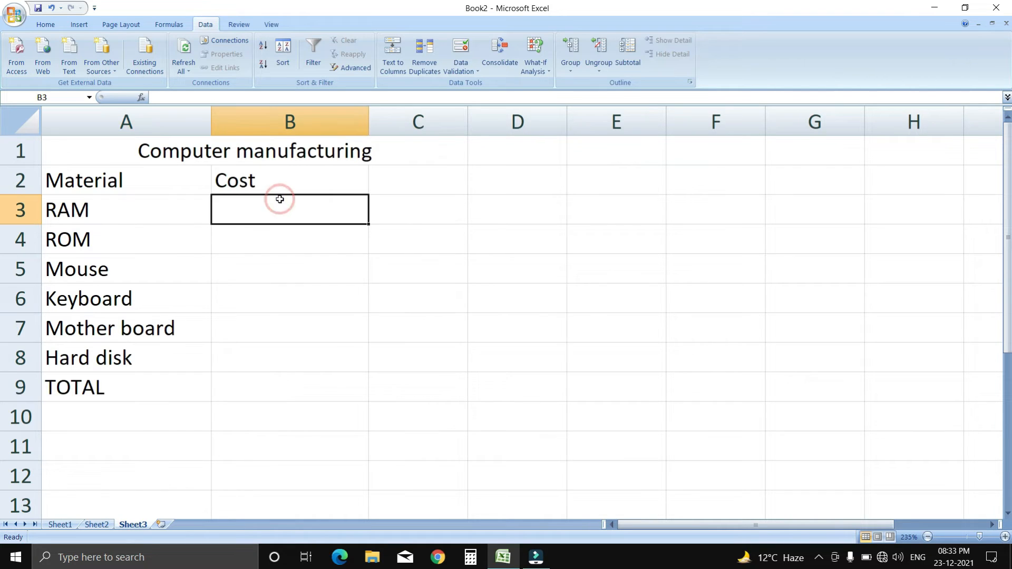
pyautogui.write('2000')
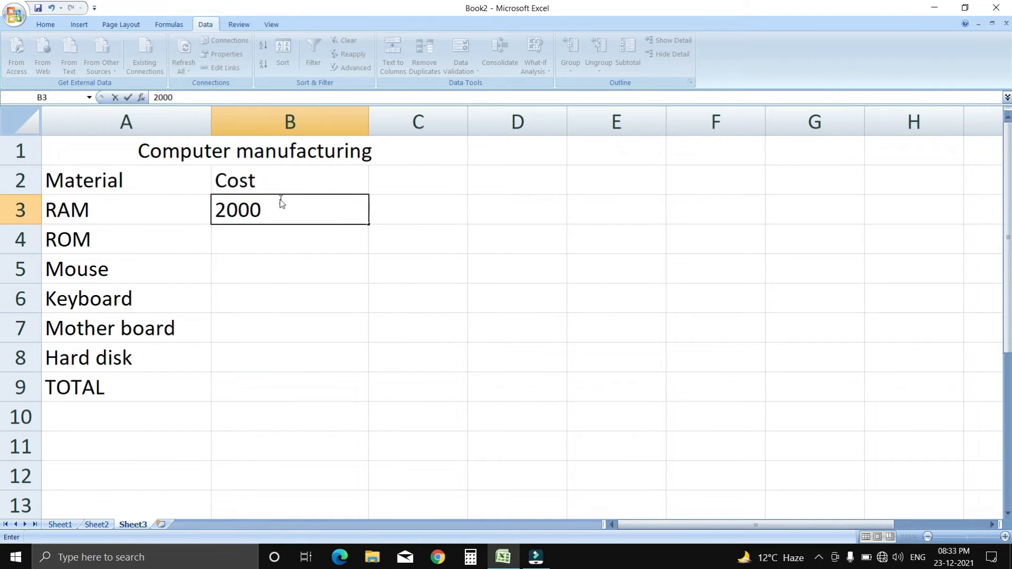
pyautogui.press('Return')
pyautogui.write('1500')
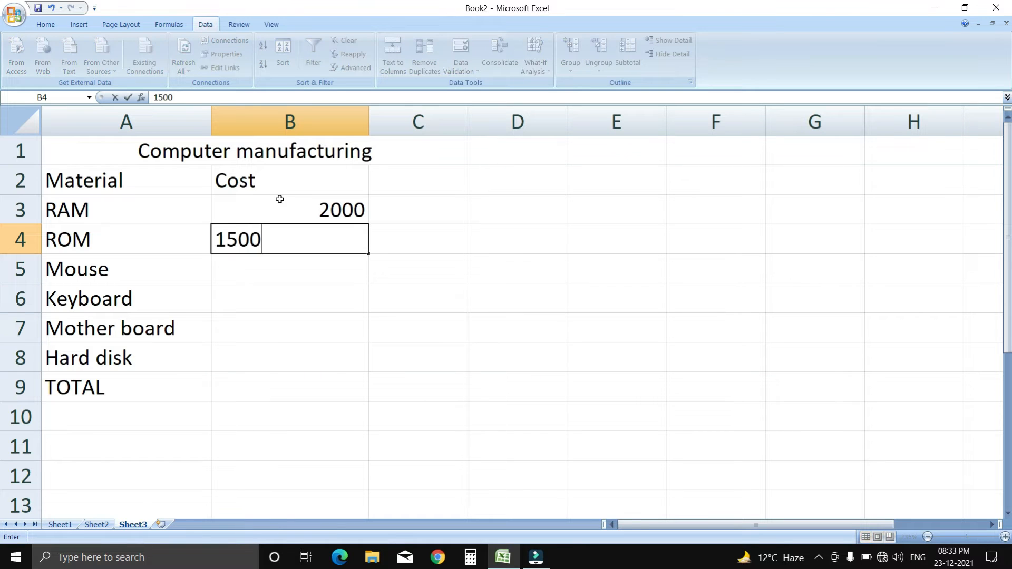
pyautogui.press('Return')
pyautogui.write('100')
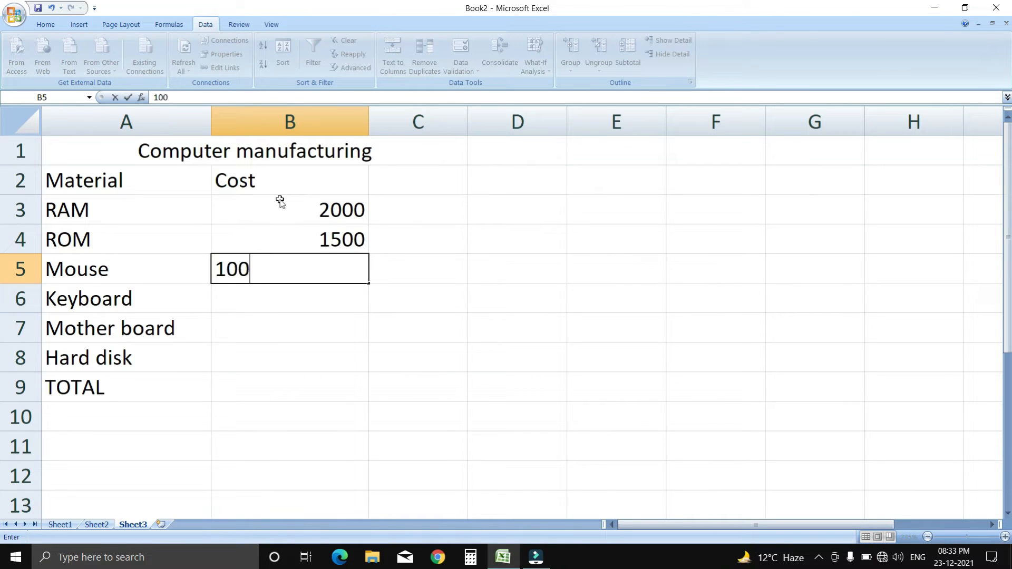
pyautogui.press('Return')
# Enter the costs 250 for Keyboard, 4000 for Mother board and 2500 for Hard disk in B6:B8
pyautogui.write('250')
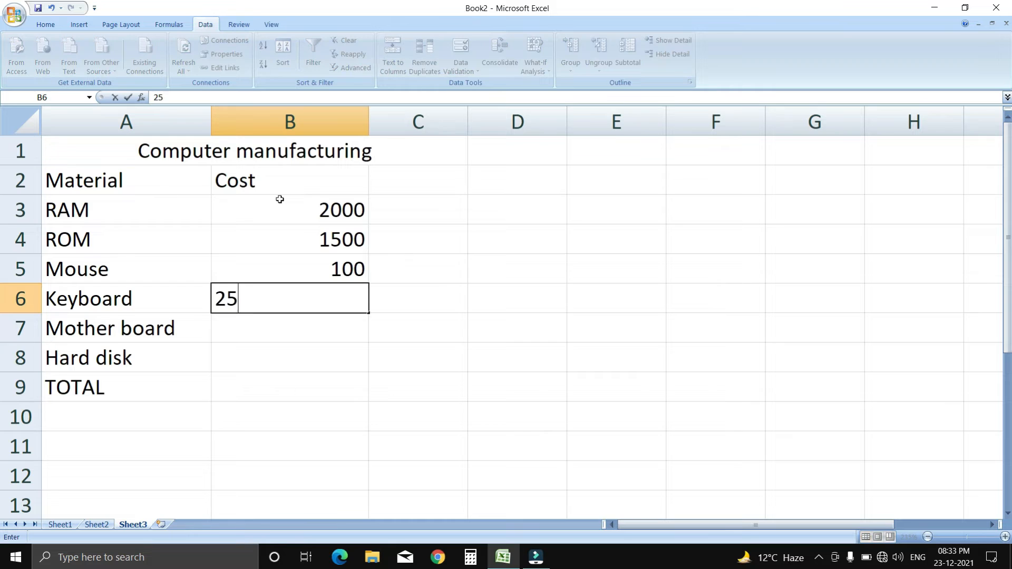
pyautogui.press('Return')
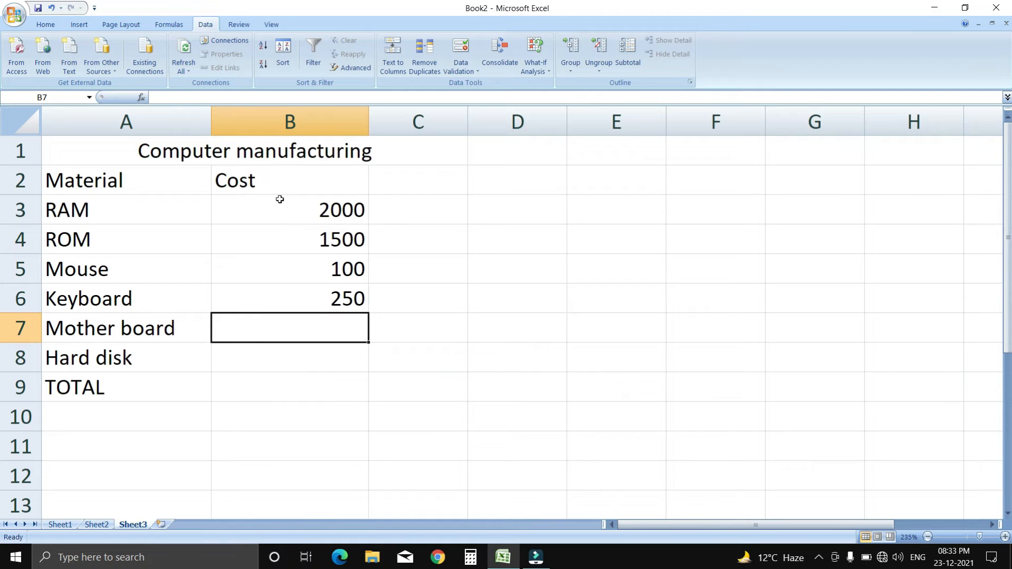
pyautogui.write('4000')
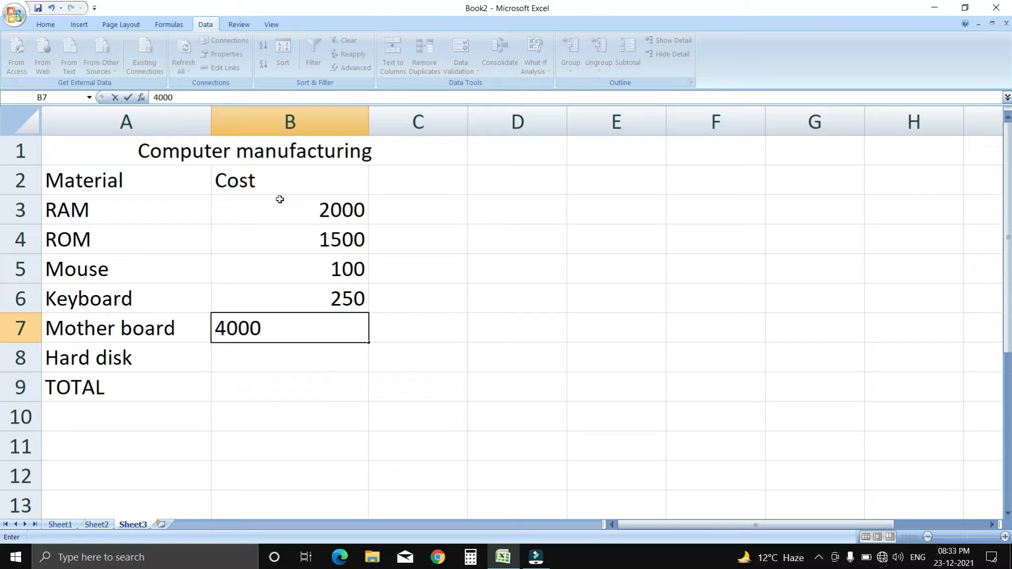
pyautogui.press('Return')
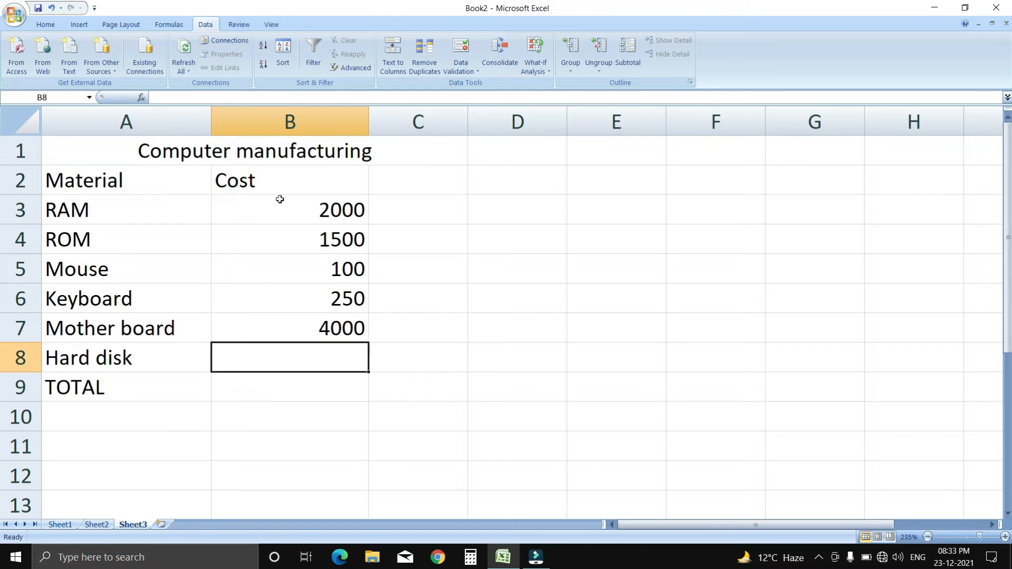
pyautogui.write('2500')
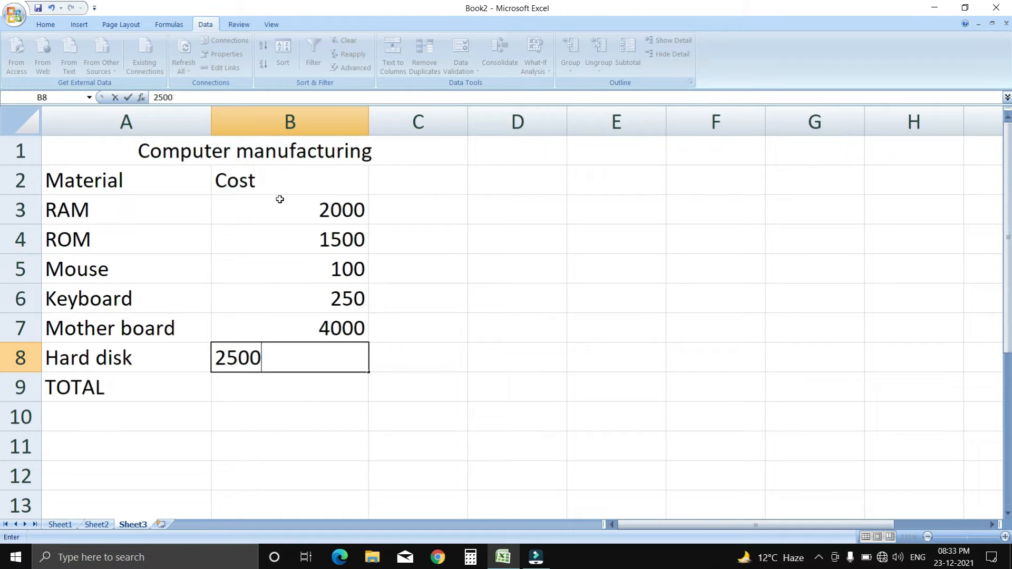
# Total the material costs in B9 with =SUM(B3:B8)
pyautogui.click(338, 389)
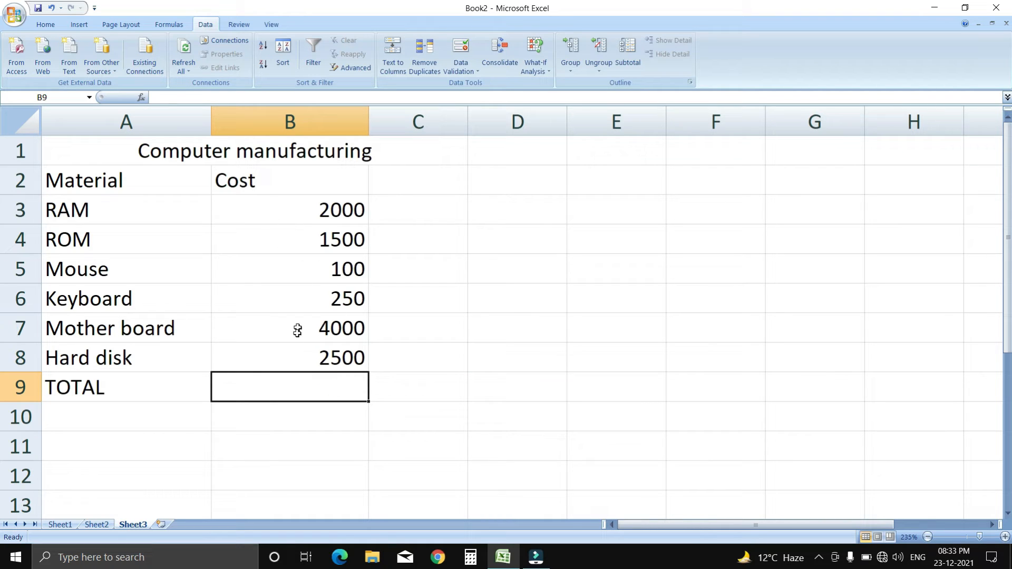
pyautogui.write('=s')
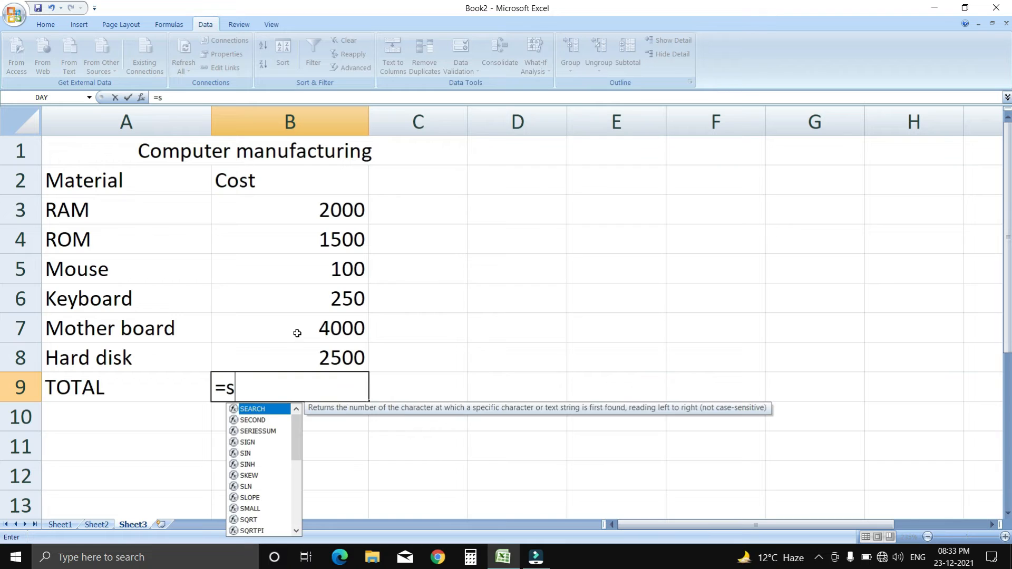
pyautogui.write('um9')
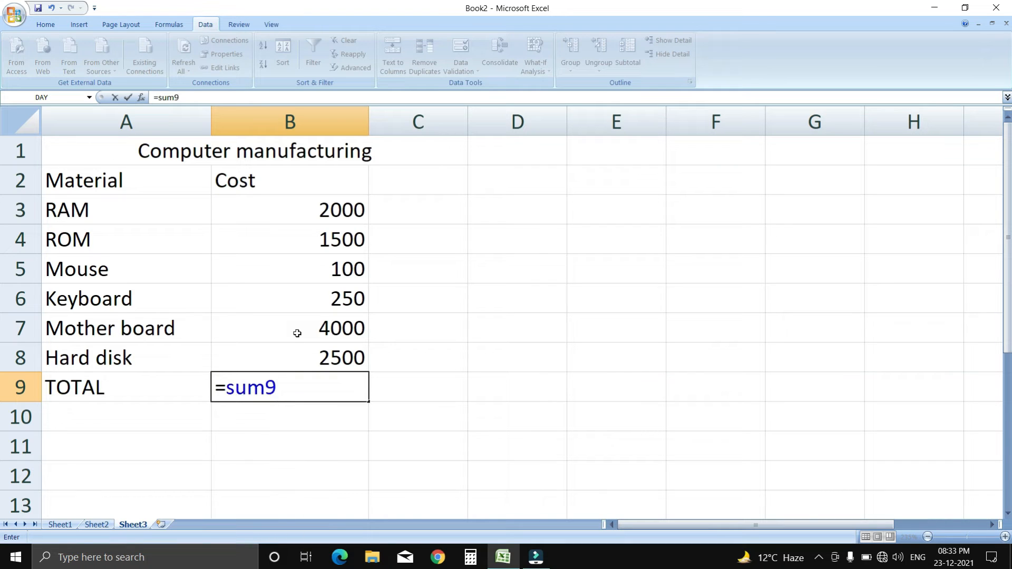
pyautogui.press('BackSpace')
pyautogui.write('(')
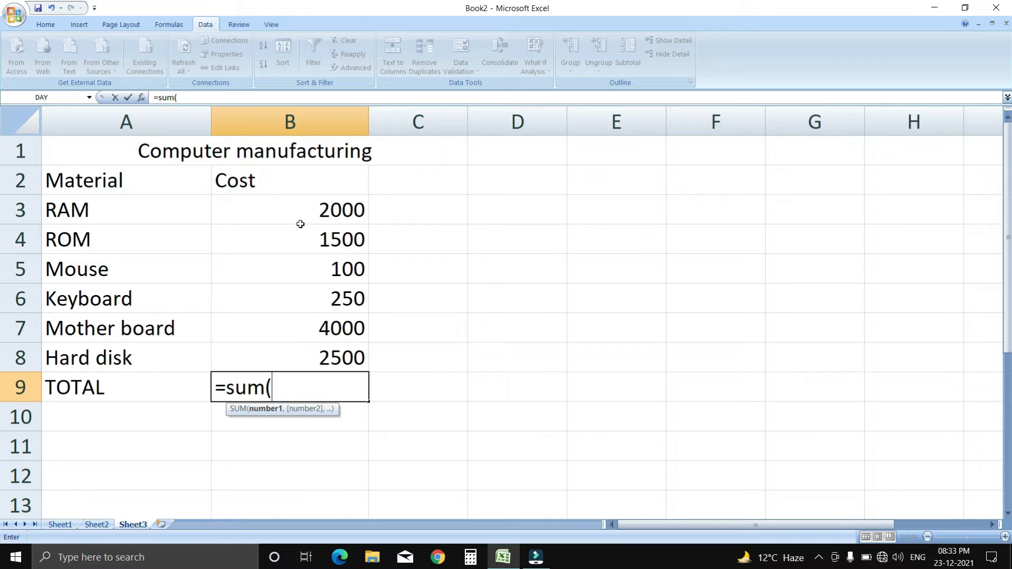
pyautogui.moveTo(300, 218); pyautogui.dragTo(323, 357)
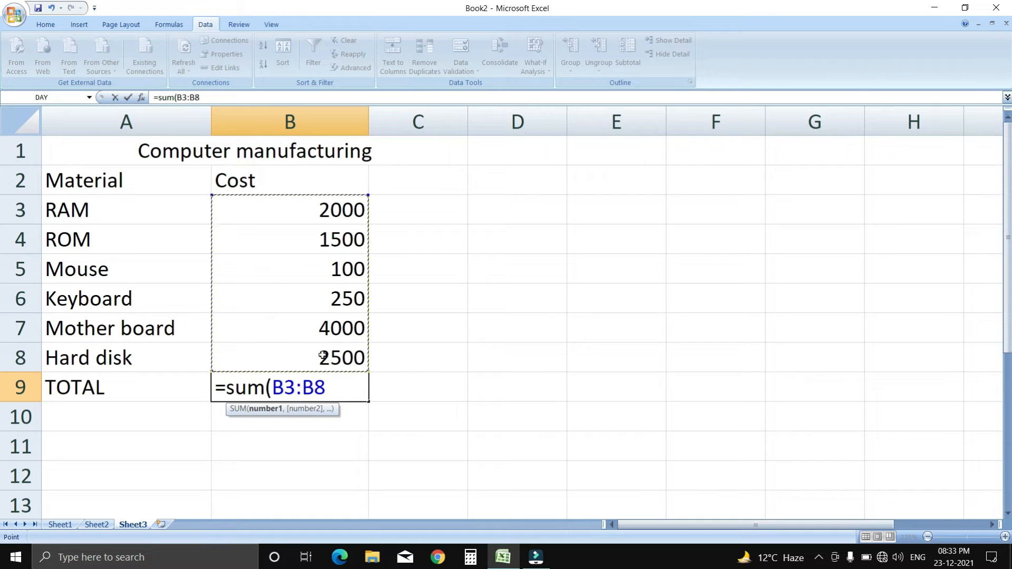
pyautogui.write(')')
pyautogui.press('Return')
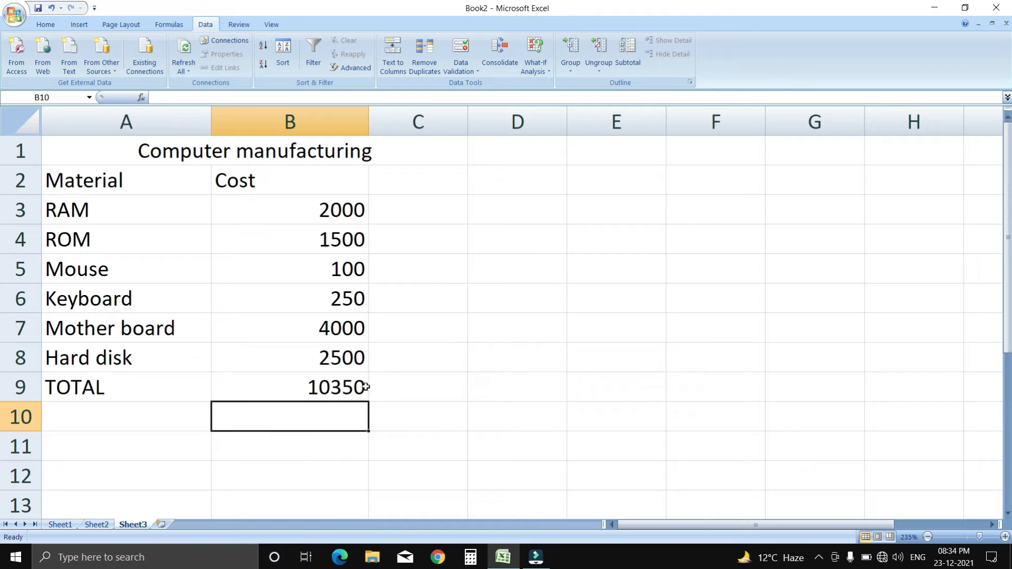
# Examine the Material list, the Cost column and the total formula in B9 of the Computer manufacturing table
pyautogui.click(338, 387)
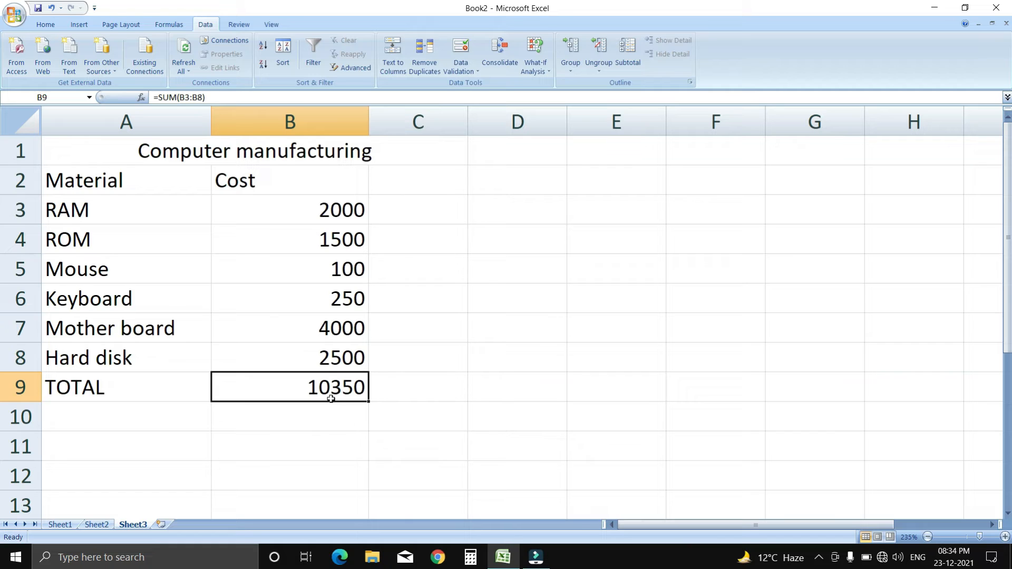
pyautogui.moveTo(279, 210); pyautogui.dragTo(332, 399)
pyautogui.click(300, 395)
pyautogui.moveTo(110, 209); pyautogui.dragTo(145, 348)
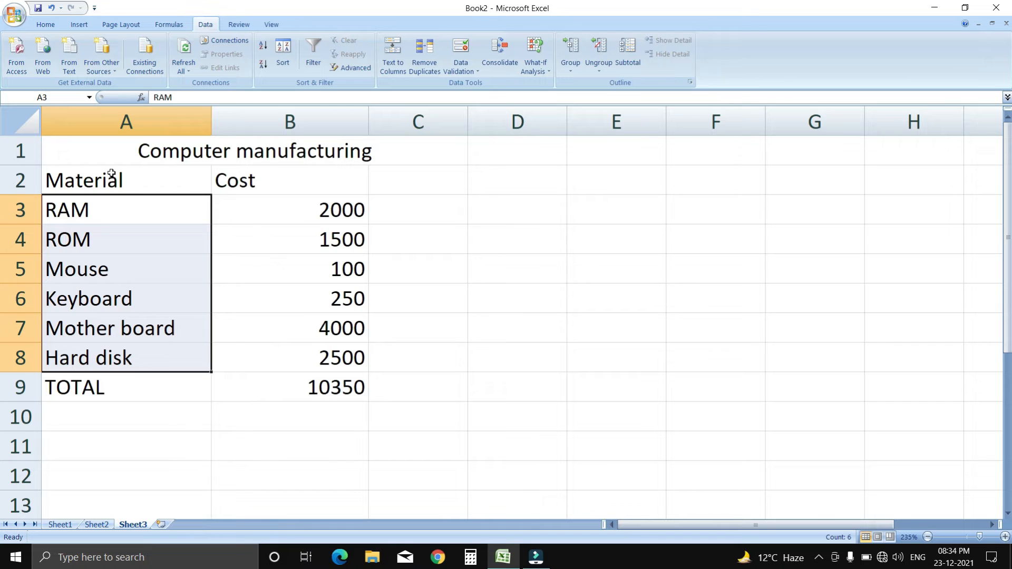
pyautogui.moveTo(112, 174); pyautogui.dragTo(144, 345)
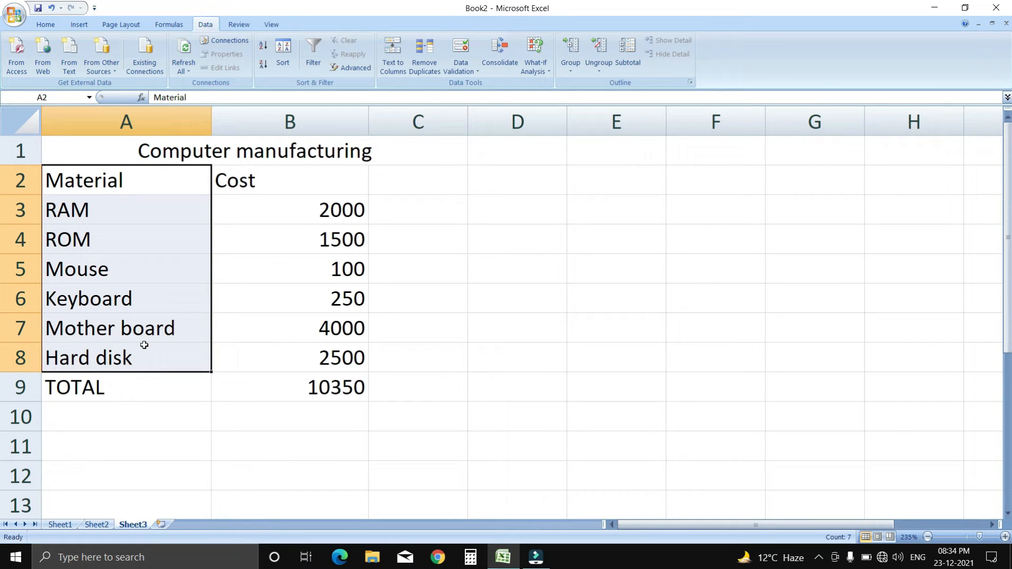
pyautogui.moveTo(130, 182); pyautogui.dragTo(224, 364)
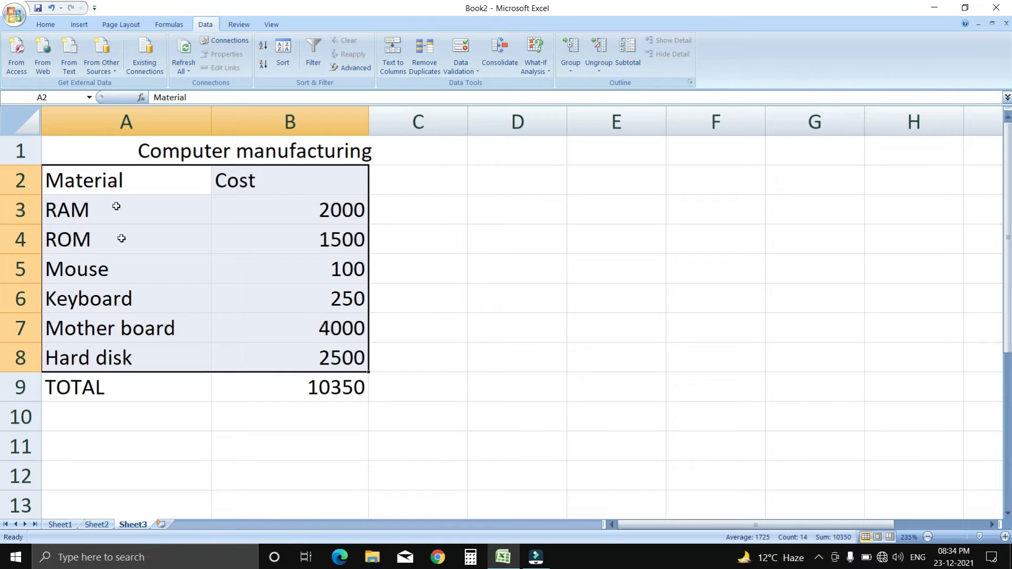
pyautogui.moveTo(114, 185); pyautogui.dragTo(152, 362)
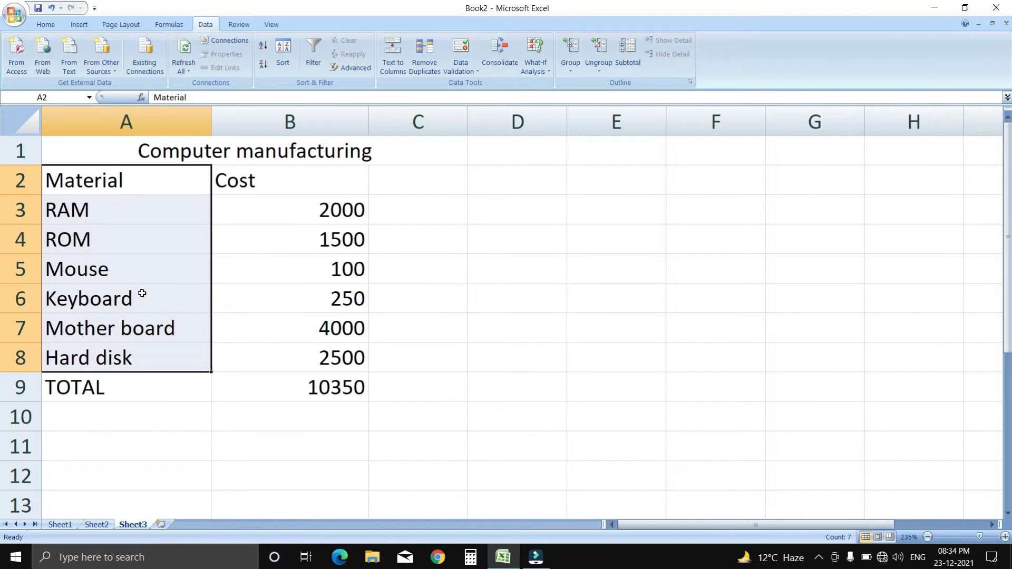
pyautogui.moveTo(323, 213); pyautogui.dragTo(306, 367)
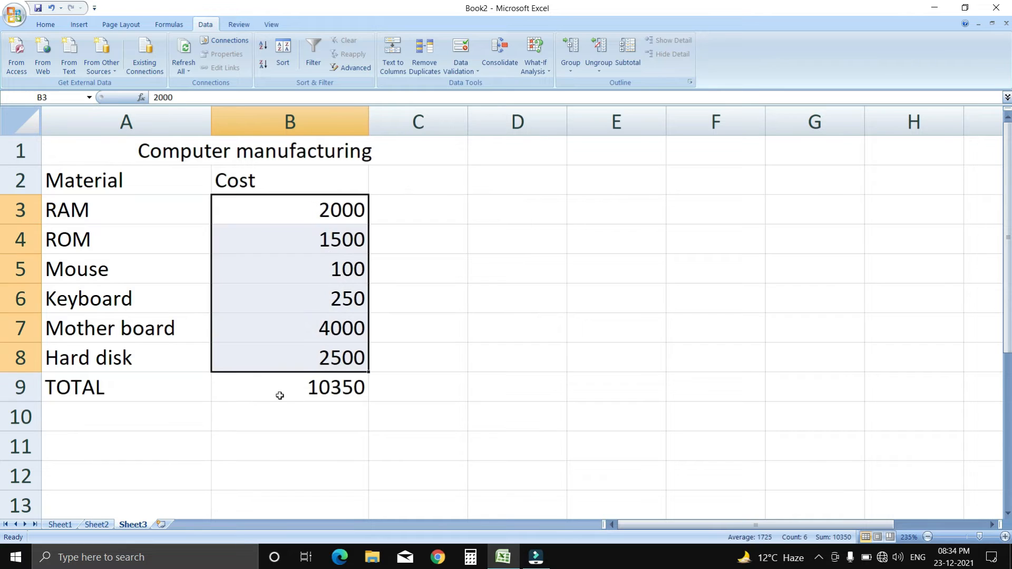
pyautogui.click(280, 395)
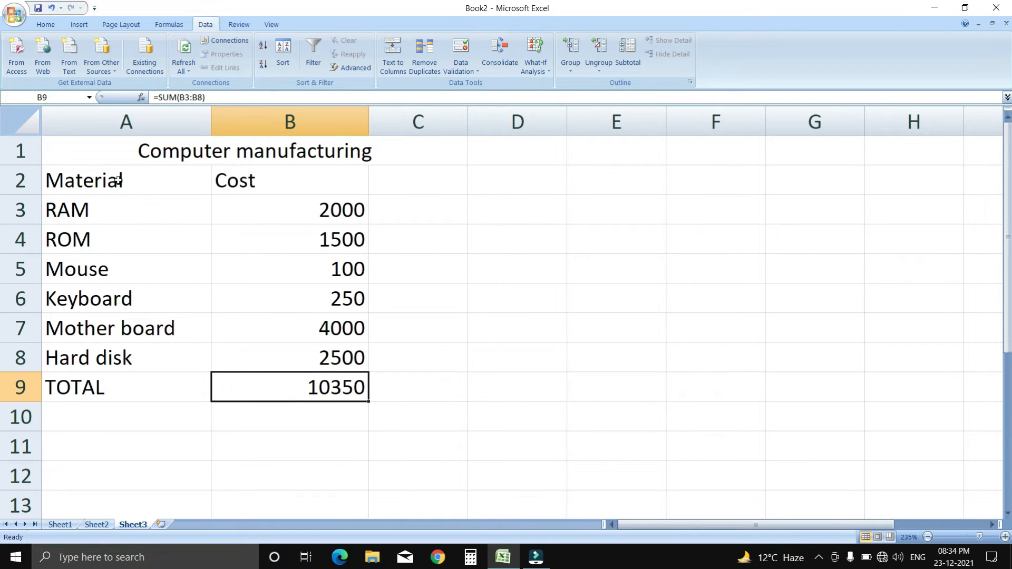
pyautogui.moveTo(118, 181); pyautogui.dragTo(141, 361)
pyautogui.moveTo(284, 177); pyautogui.dragTo(330, 370)
pyautogui.click(313, 388)
pyautogui.click(256, 392)
# Start a new What-If Analysis scenario named low price in the Scenario Manager
pyautogui.click(271, 395)
pyautogui.click(203, 25)
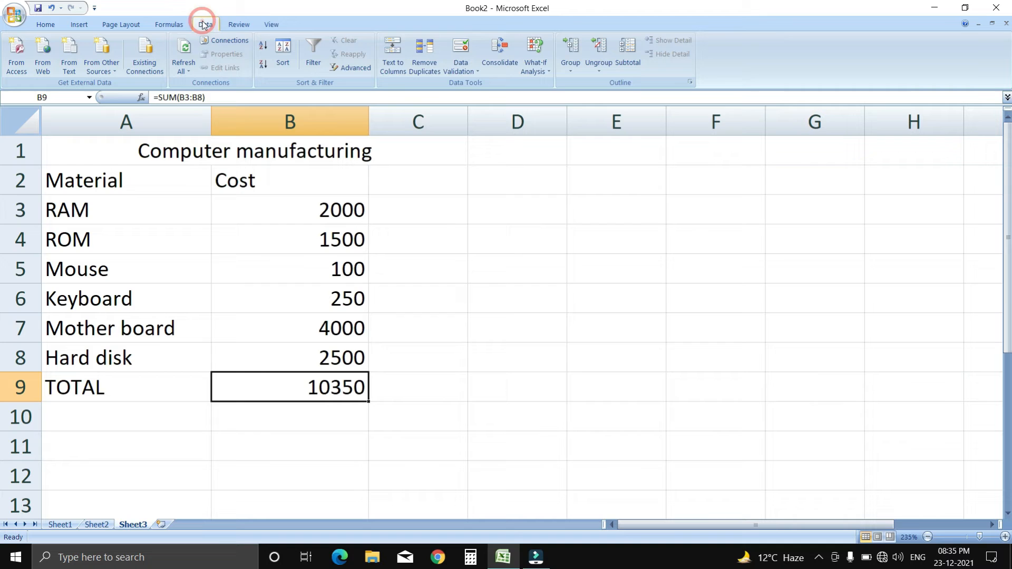
pyautogui.click(537, 71)
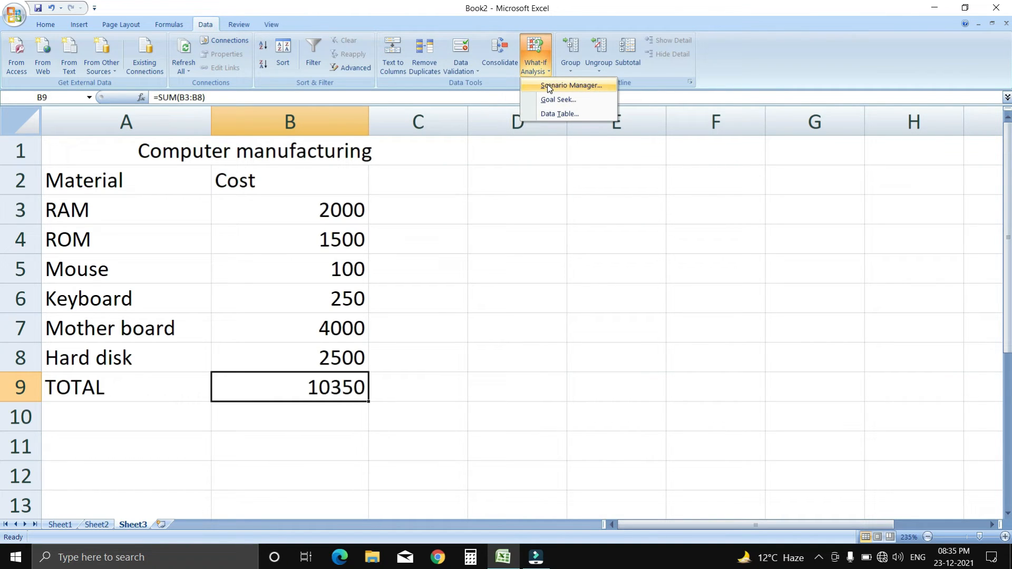
pyautogui.click(548, 86)
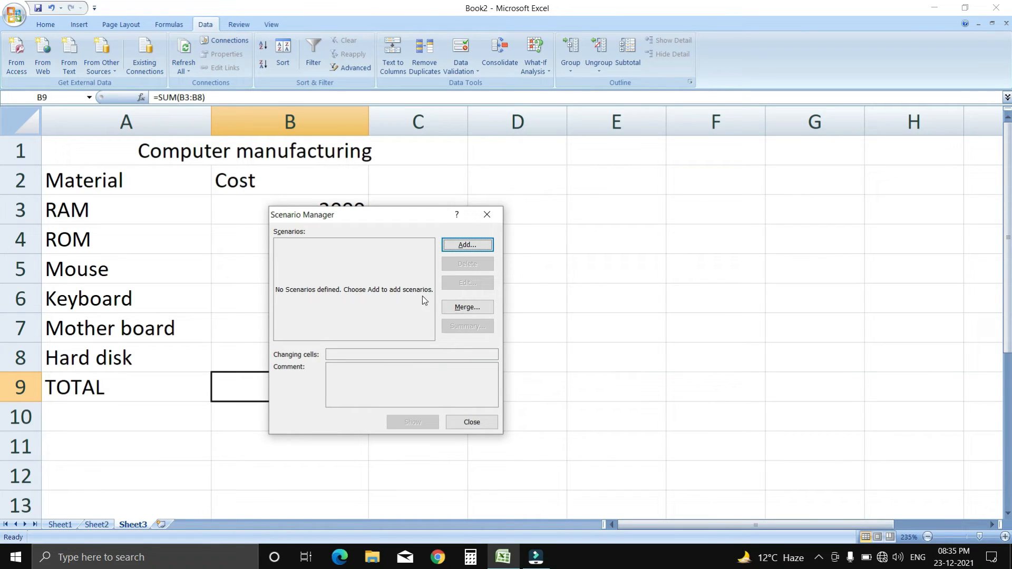
pyautogui.click(473, 245)
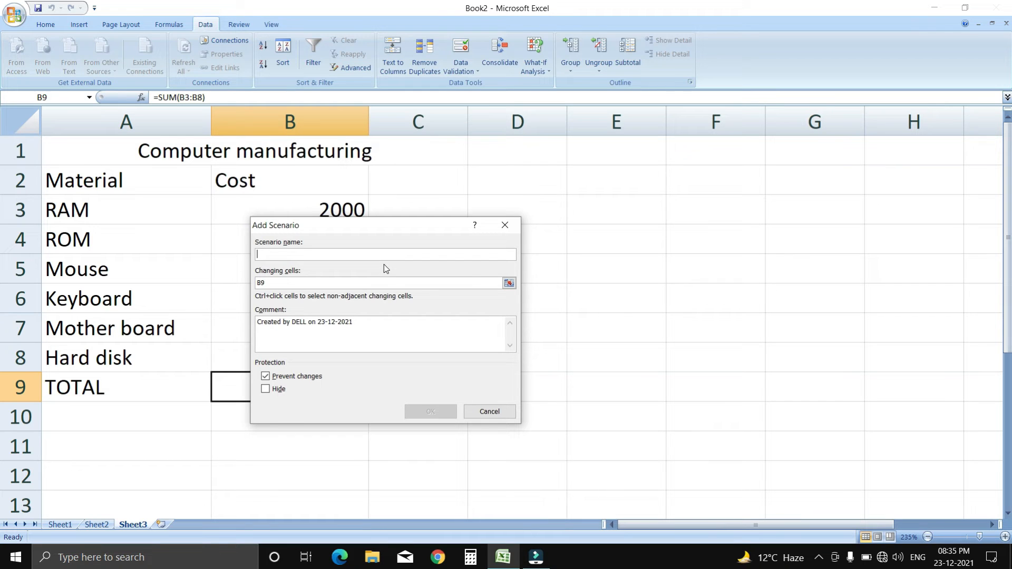
pyautogui.write('low p')
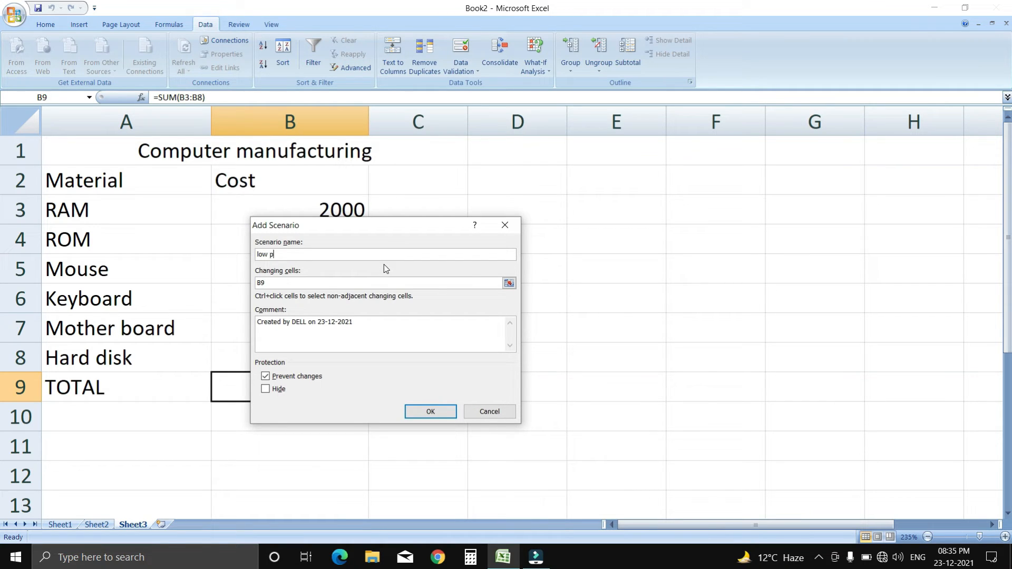
pyautogui.write('rice')
# Set the low price scenario's changing cells to A3:B8 and accept the scenario definition
pyautogui.click(509, 283)
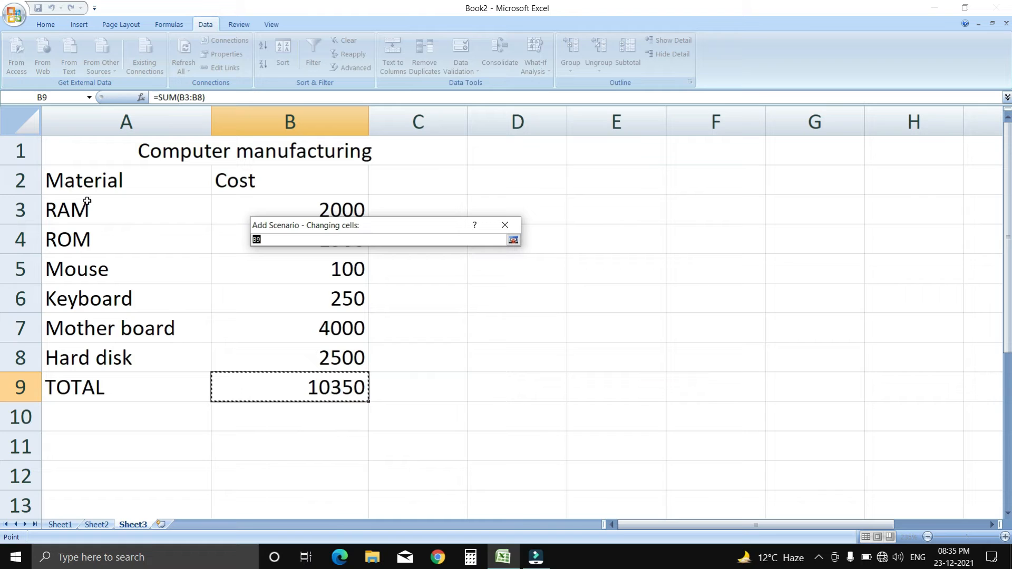
pyautogui.moveTo(84, 202); pyautogui.dragTo(310, 343)
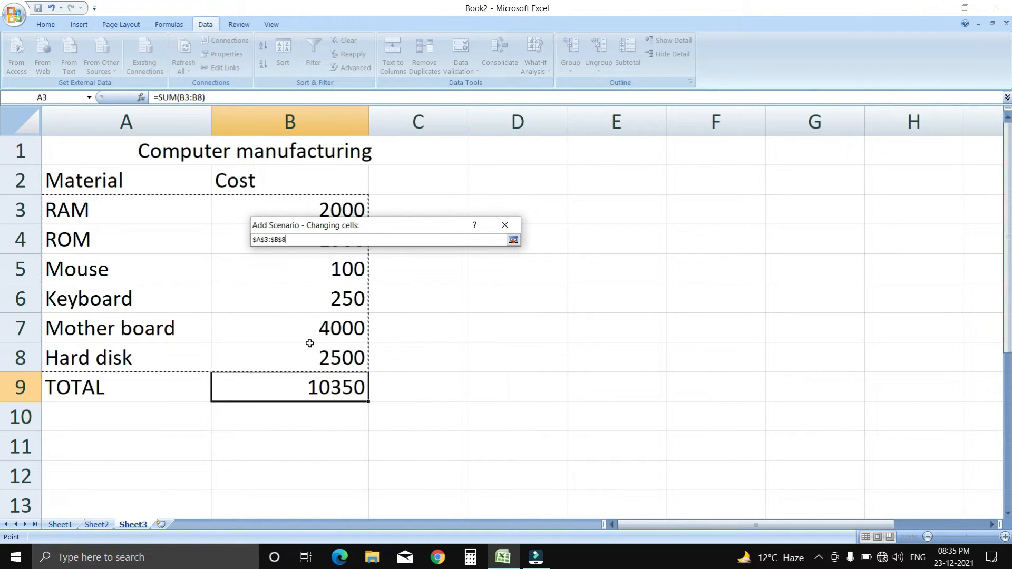
pyautogui.click(513, 240)
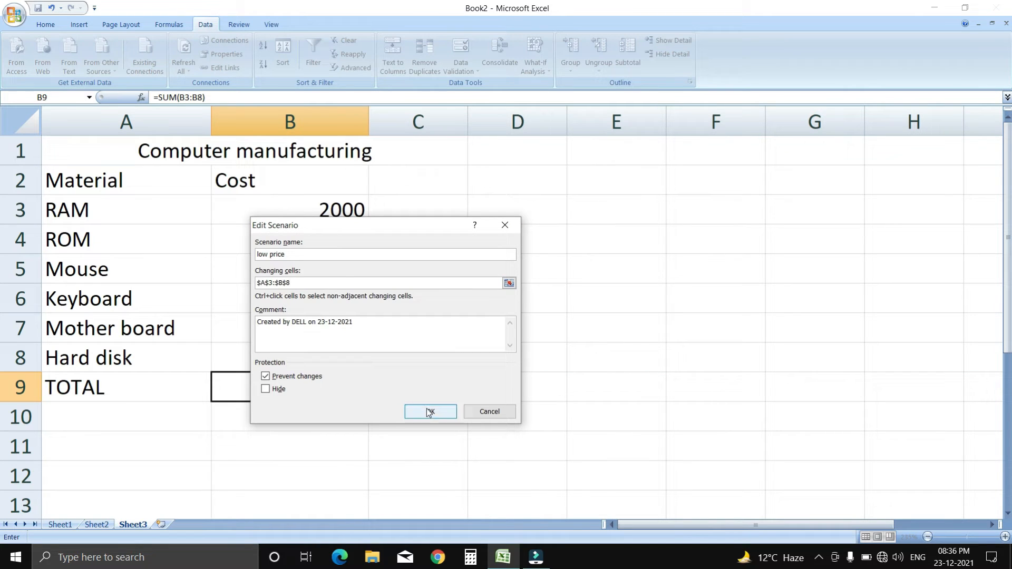
pyautogui.click(430, 411)
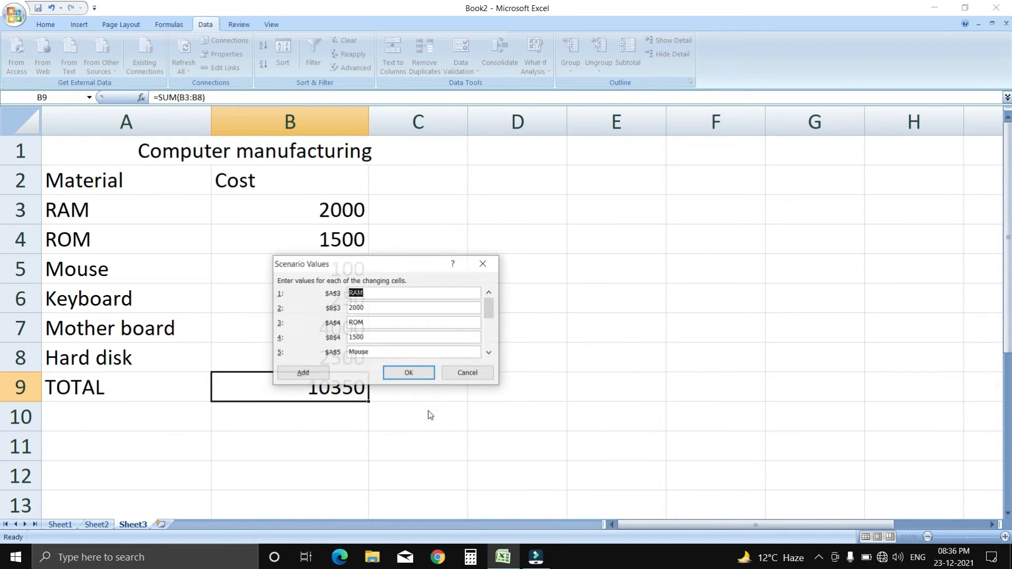
# Set the low price scenario's RAM cost (B3) to 1500 and ROM cost (B4) to 1000
pyautogui.click(373, 307)
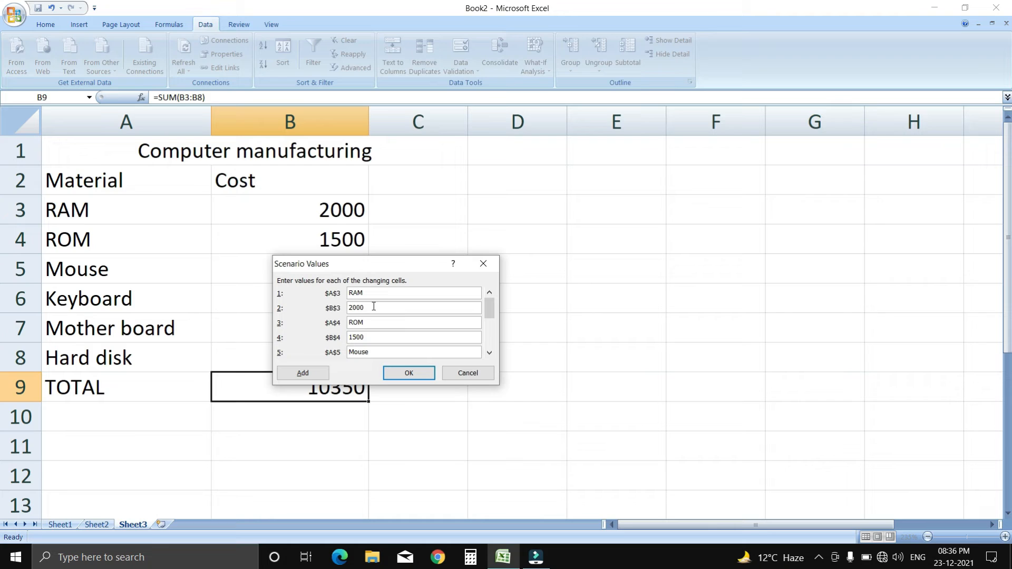
pyautogui.press('BackSpace')
pyautogui.press('BackSpace')
pyautogui.press('BackSpace')
pyautogui.press('BackSpace')
pyautogui.write('1500')
pyautogui.click(372, 336)
pyautogui.press('BackSpace')
pyautogui.press('BackSpace')
pyautogui.press('BackSpace')
pyautogui.write('000')
# Set the low price scenario's Mouse cost (B5) to 80 and Keyboard cost (B6) to 200
pyautogui.click(490, 353)
pyautogui.click(490, 353)
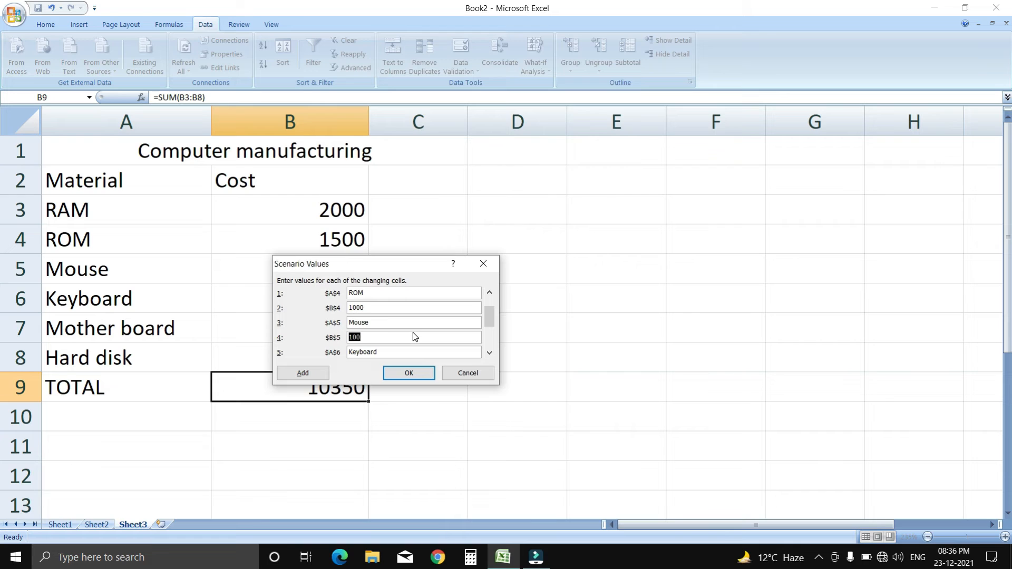
pyautogui.write('80')
pyautogui.click(489, 352)
pyautogui.click(489, 352)
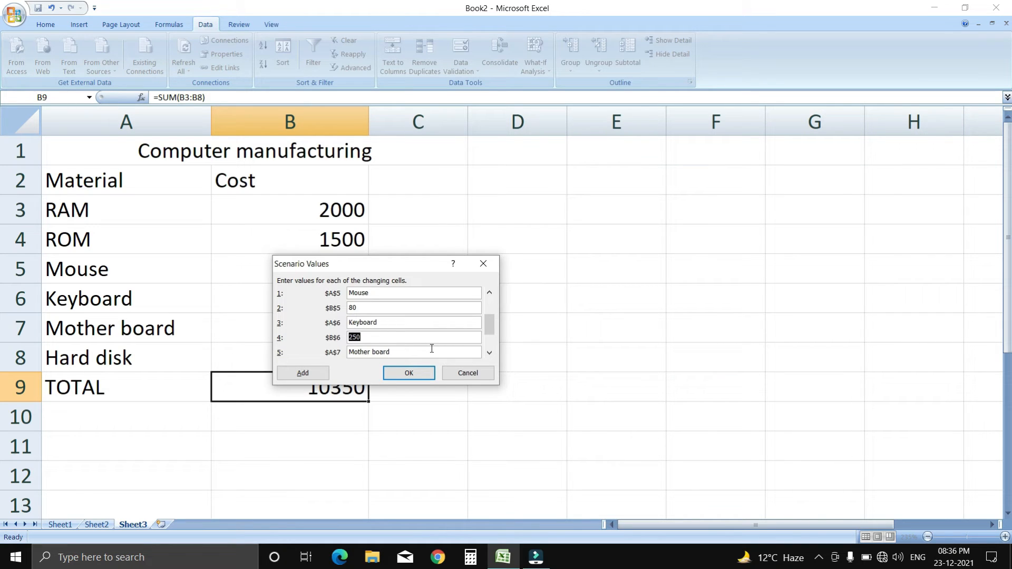
pyautogui.write('200')
# Set the low price scenario's Mother board cost (B7) to 3500 and Hard disk cost (B8) to 2000, and save the scenario
pyautogui.click(489, 352)
pyautogui.click(489, 353)
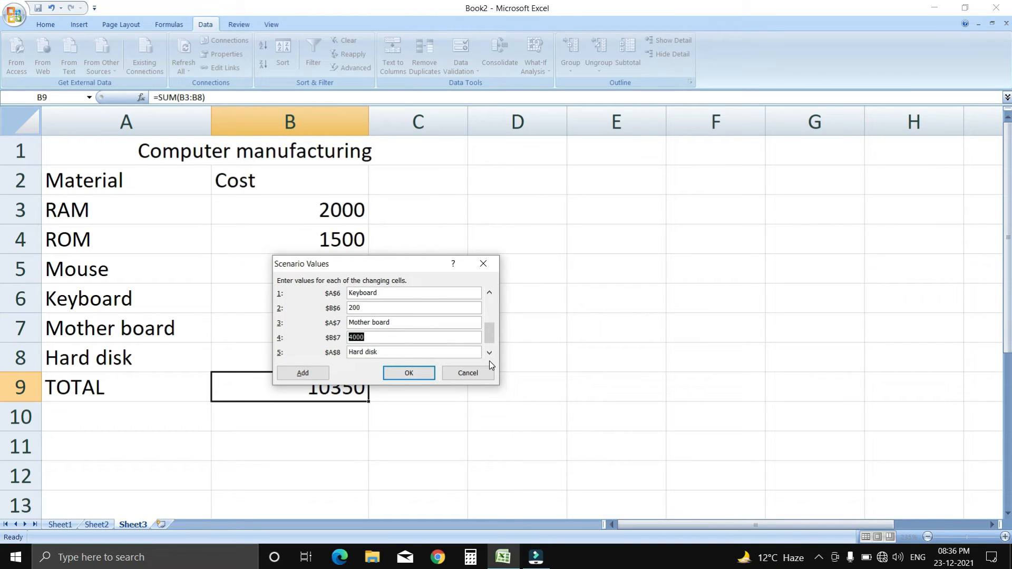
pyautogui.write('3500')
pyautogui.click(489, 352)
pyautogui.click(441, 356)
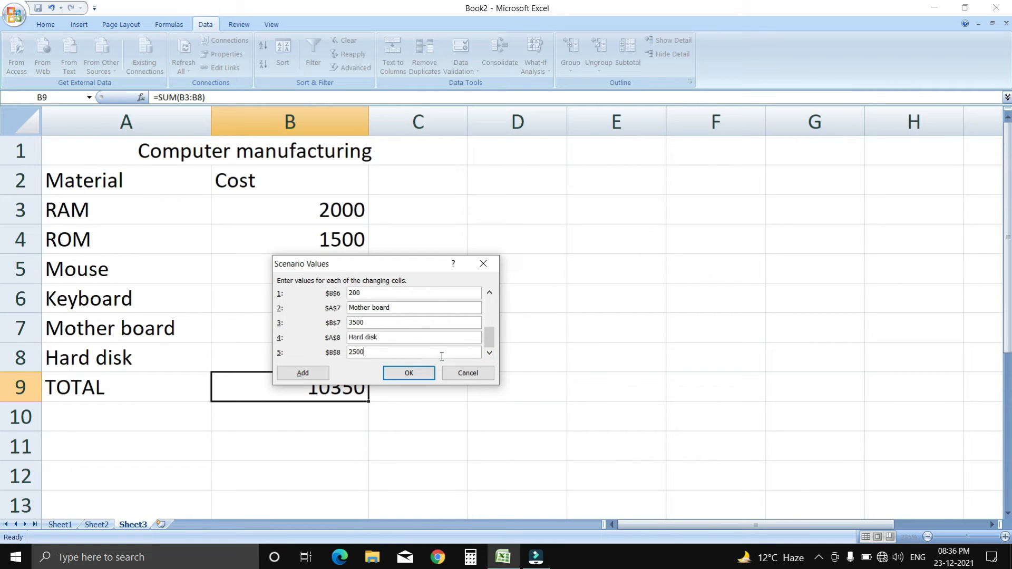
pyautogui.press('BackSpace')
pyautogui.press('BackSpace')
pyautogui.press('BackSpace')
pyautogui.write('000')
pyautogui.click(415, 377)
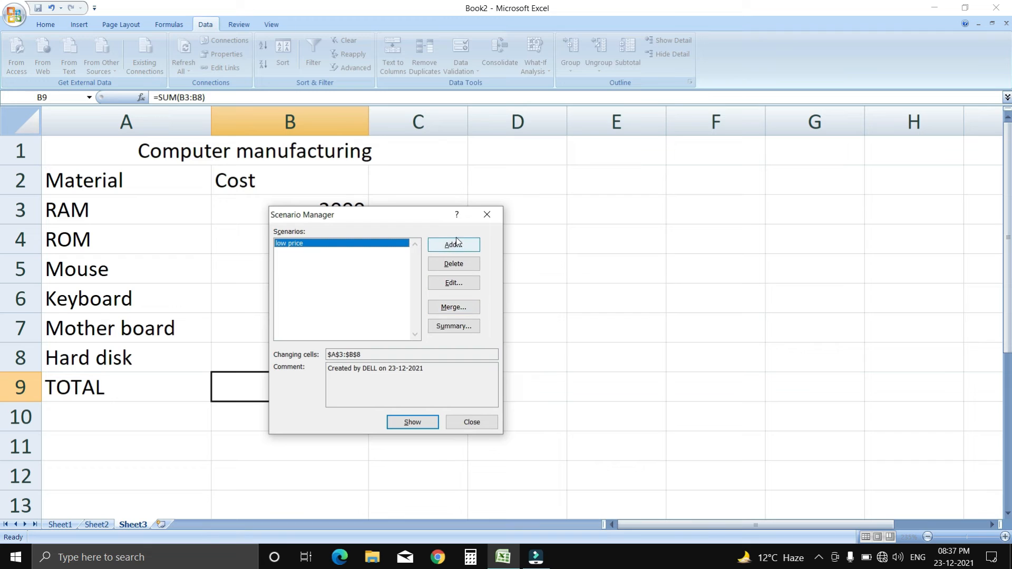
# Add a second scenario named high price with the same changing cells A3:B8
pyautogui.click(457, 242)
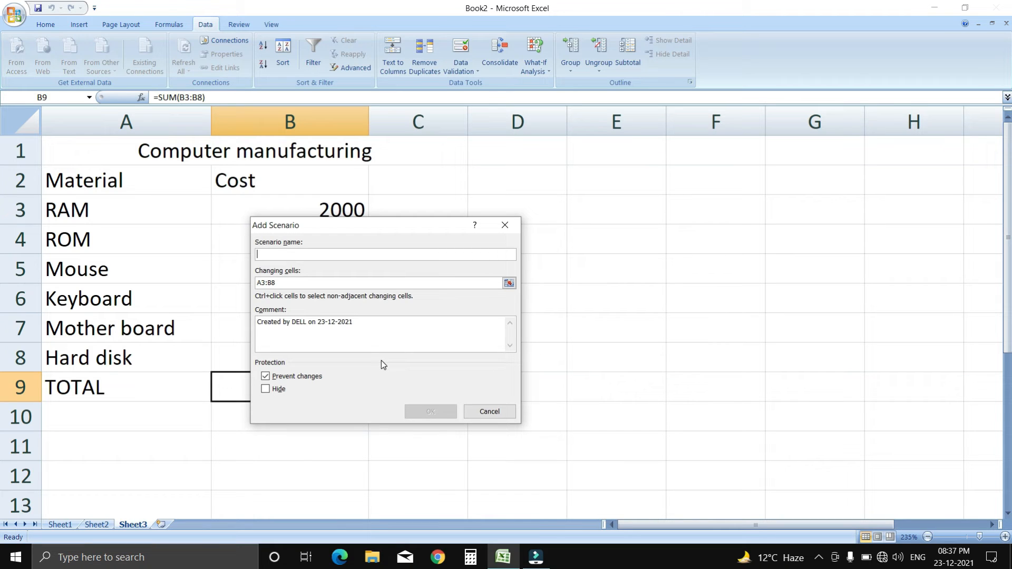
pyautogui.write('high price')
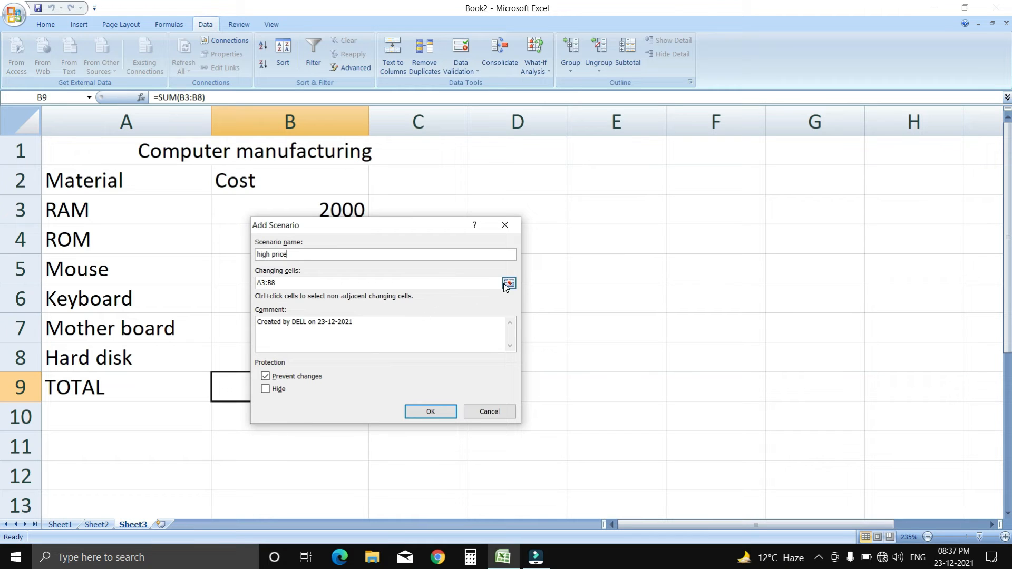
pyautogui.click(427, 413)
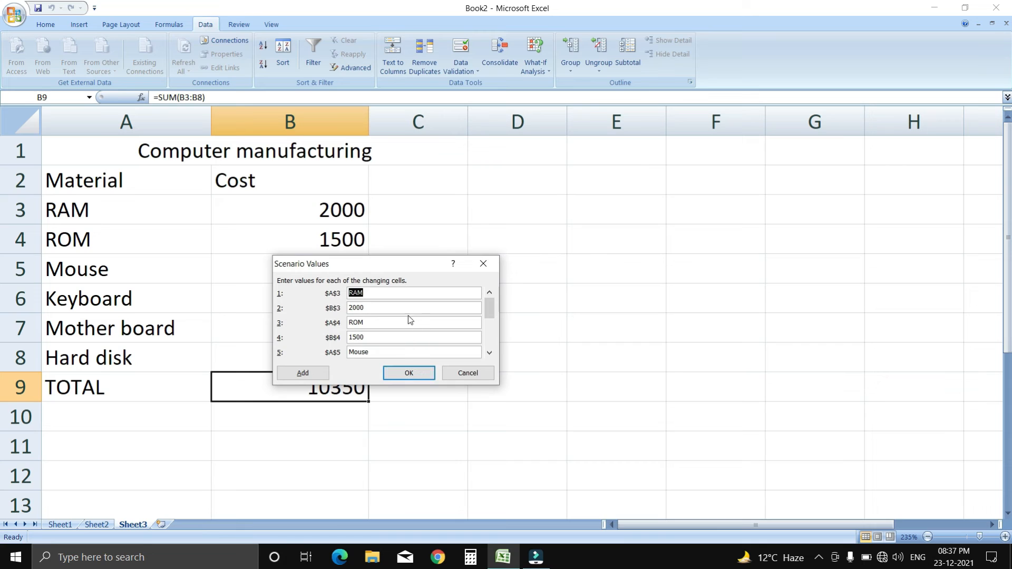
# Set the high price scenario's RAM cost (B3) to 2500 and ROM cost (B4) to 2000
pyautogui.click(403, 308)
pyautogui.press('BackSpace')
pyautogui.press('BackSpace')
pyautogui.press('BackSpace')
pyautogui.press('BackSpace')
pyautogui.write('250')
pyautogui.write('0')
pyautogui.click(407, 338)
pyautogui.press('BackSpace')
pyautogui.press('BackSpace')
pyautogui.press('BackSpace')
pyautogui.press('BackSpace')
pyautogui.write('2000')
# Set the high price scenario's Mouse cost (B5) to 150 and Keyboard cost (B6) to 300
pyautogui.click(489, 353)
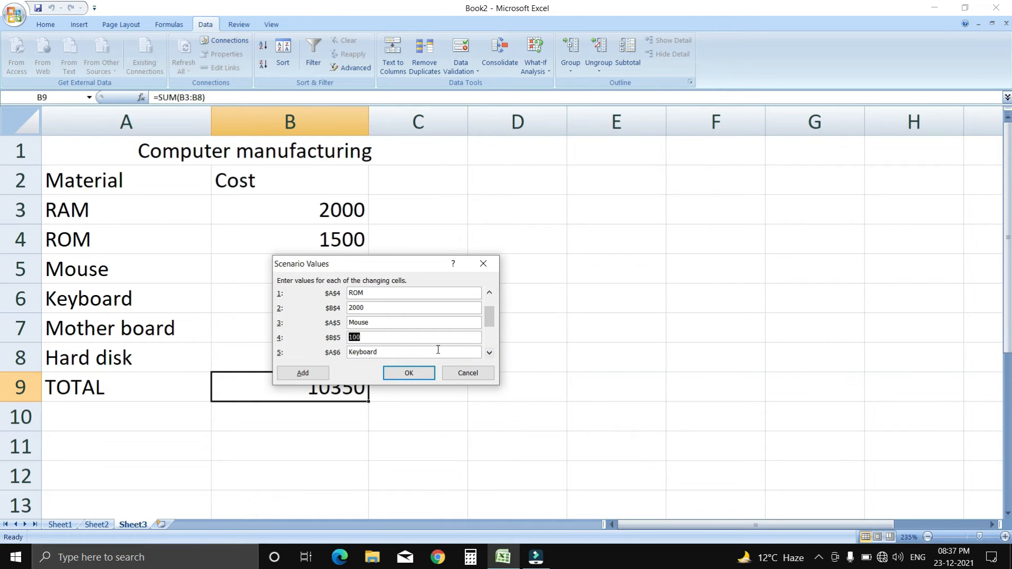
pyautogui.write('150')
pyautogui.click(489, 352)
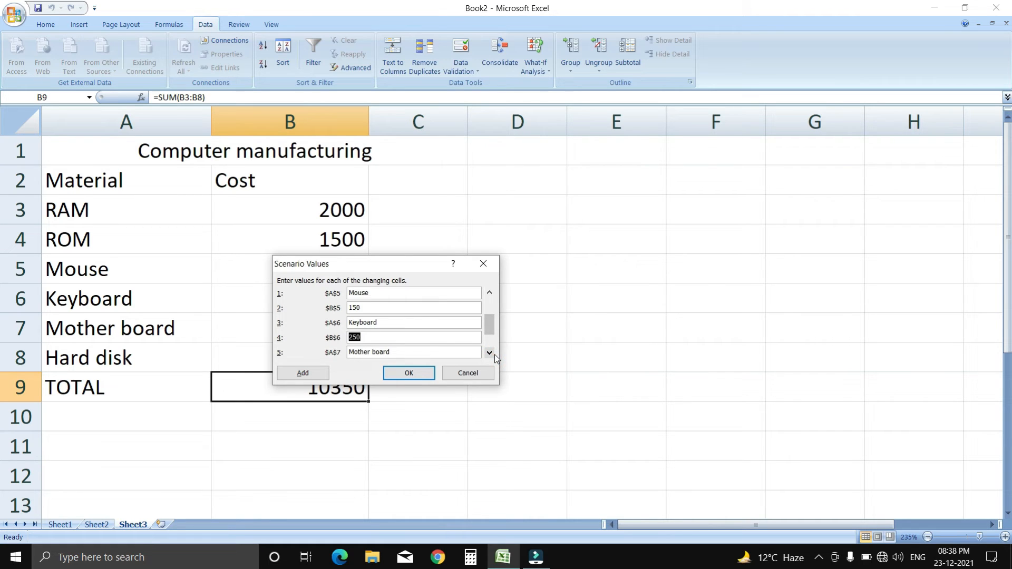
pyautogui.write('300')
# Set the high price scenario's Mother board cost (B7) to 4500 and Hard disk cost (B8) to 3000, and save the scenario
pyautogui.click(493, 353)
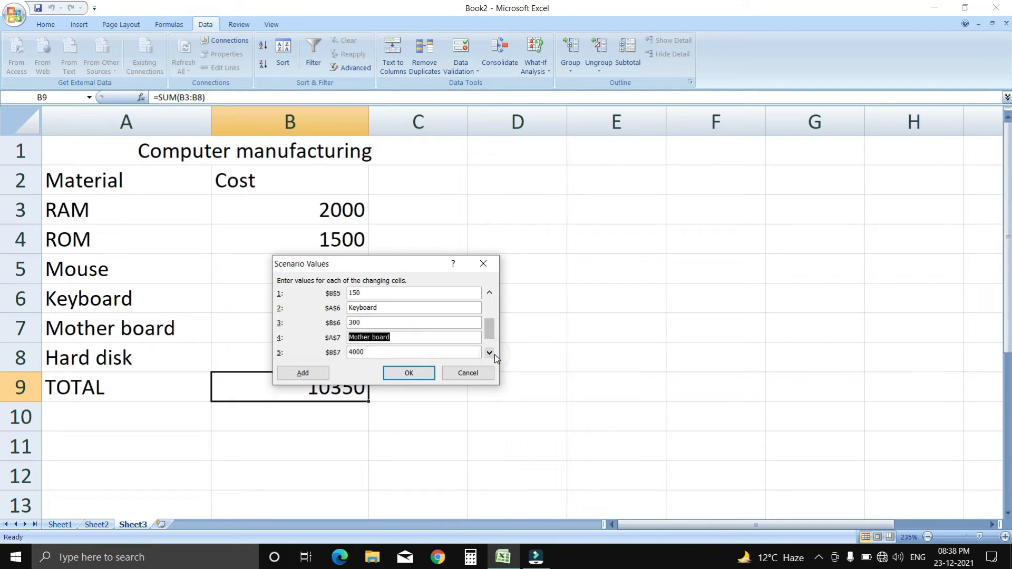
pyautogui.click(493, 354)
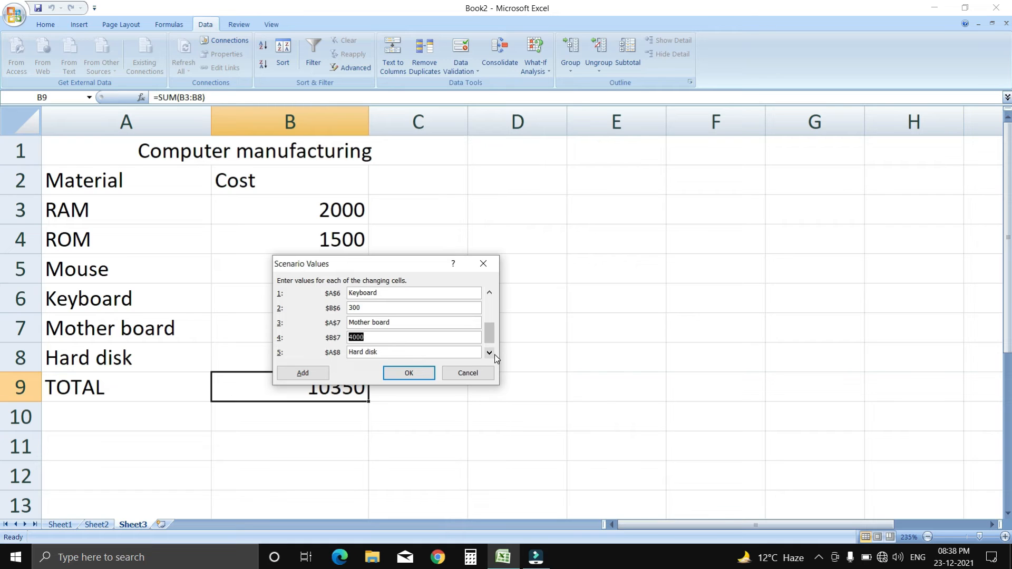
pyautogui.write('4500')
pyautogui.click(494, 354)
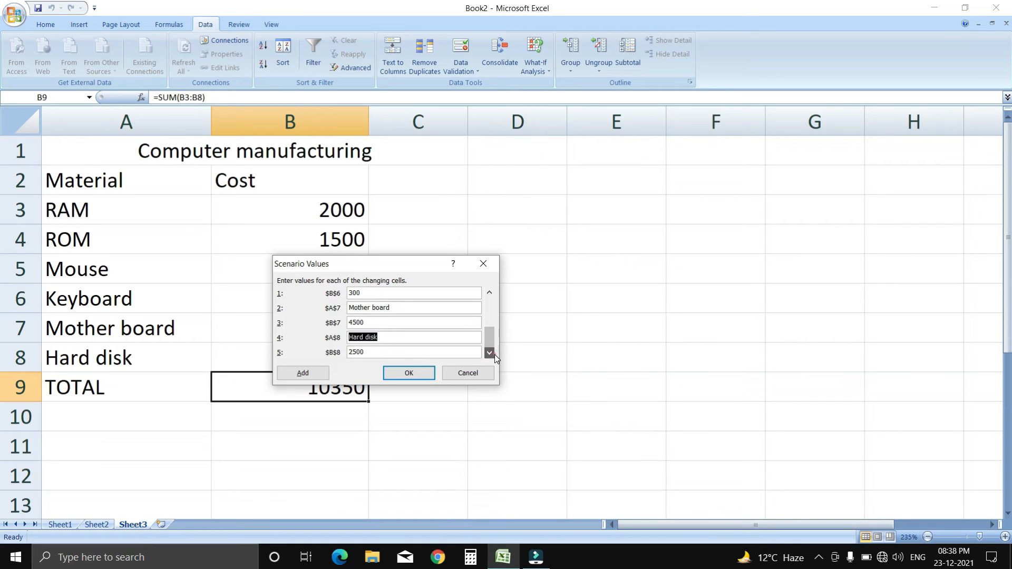
pyautogui.click(440, 348)
pyautogui.press('BackSpace')
pyautogui.press('BackSpace')
pyautogui.press('BackSpace')
pyautogui.press('BackSpace')
pyautogui.write('3000')
pyautogui.click(410, 373)
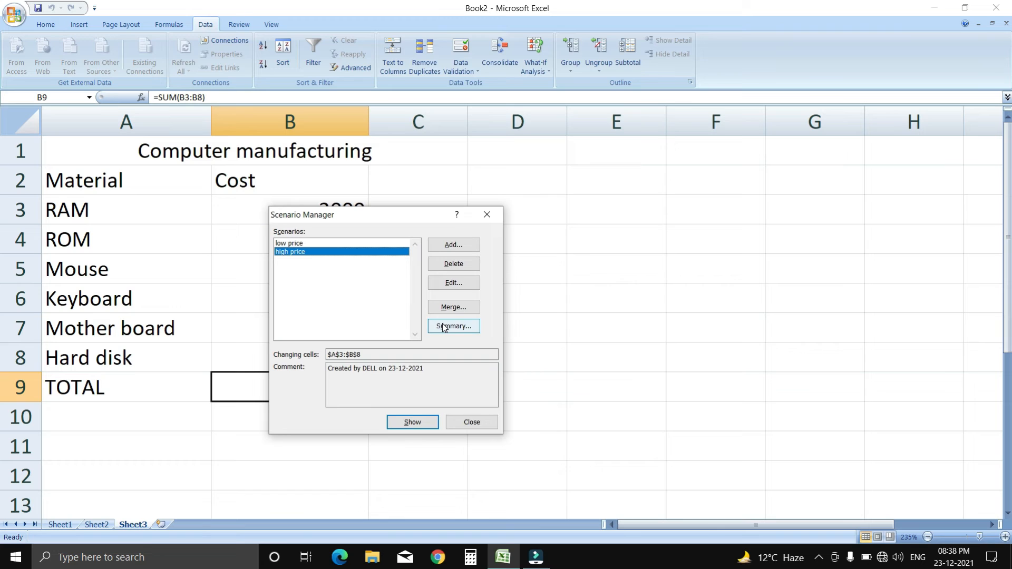
# Generate a Scenario summary report of the low price and high price scenarios, leaving the result cells empty
pyautogui.click(340, 242)
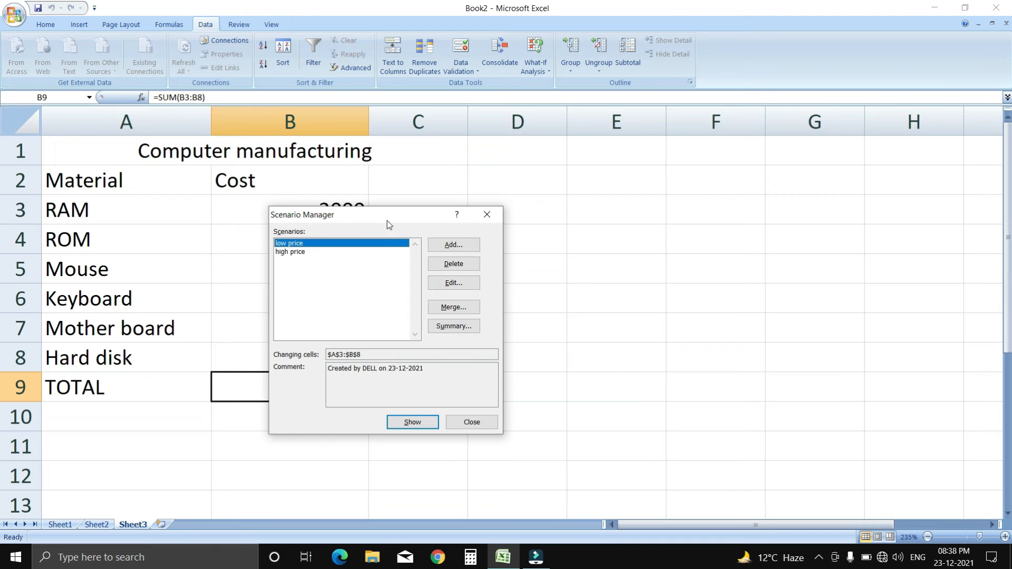
pyautogui.moveTo(387, 221); pyautogui.dragTo(685, 180)
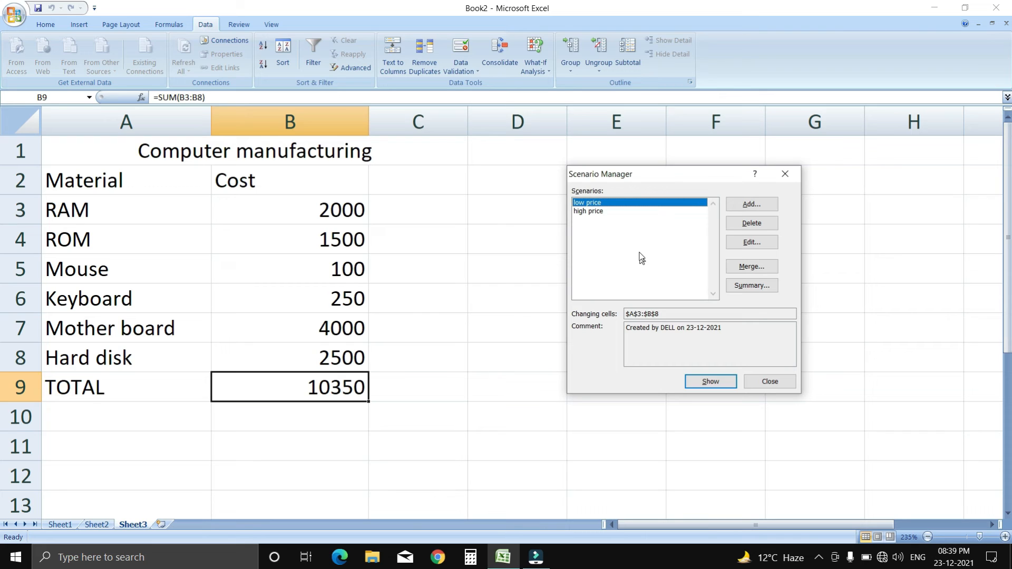
pyautogui.click(751, 285)
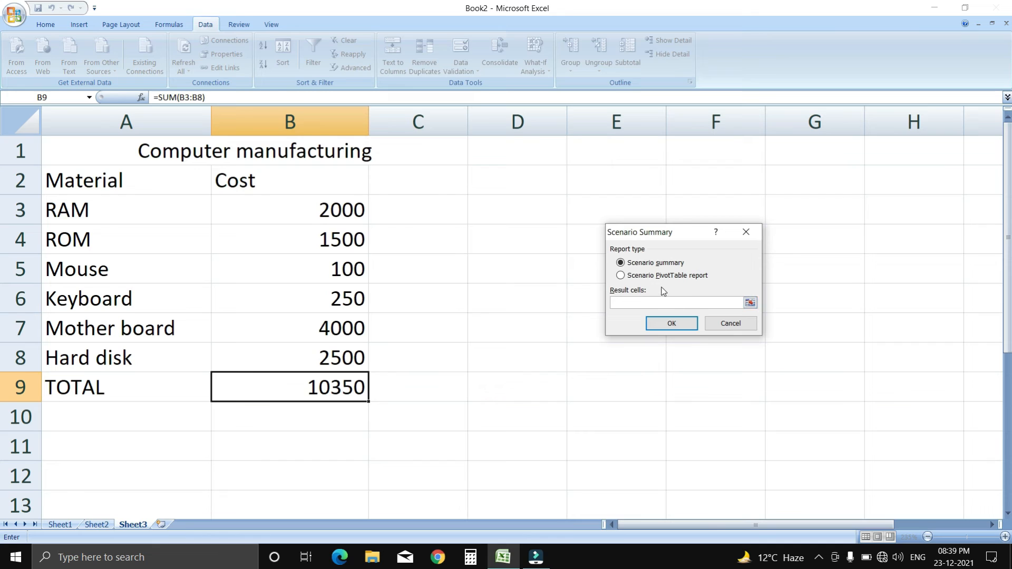
pyautogui.click(680, 326)
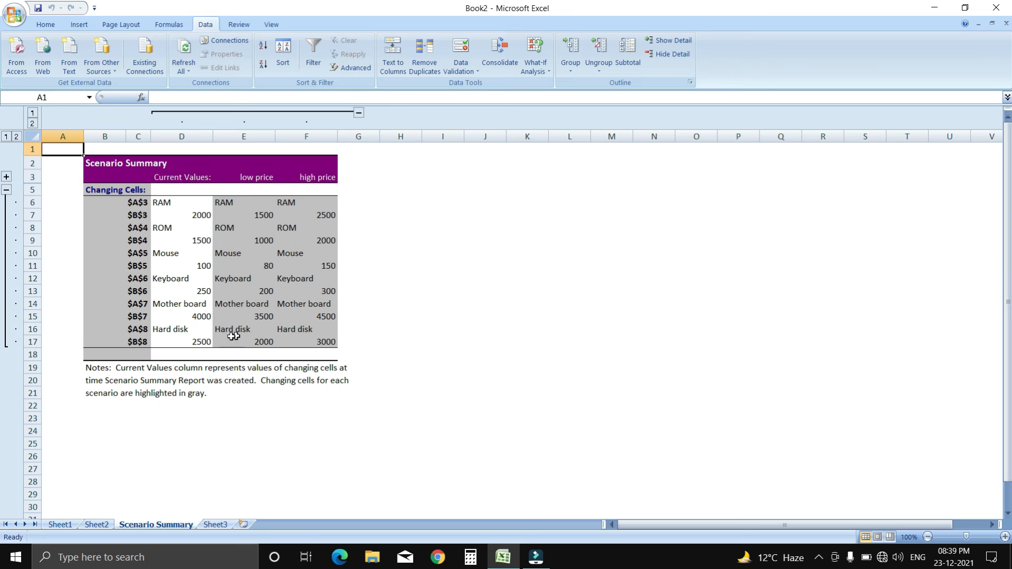
# Examine the Scenario Summary, comparing each material's current, low price and high price costs
pyautogui.scroll(2, 201, 352)
pyautogui.scroll(1, 199, 352)
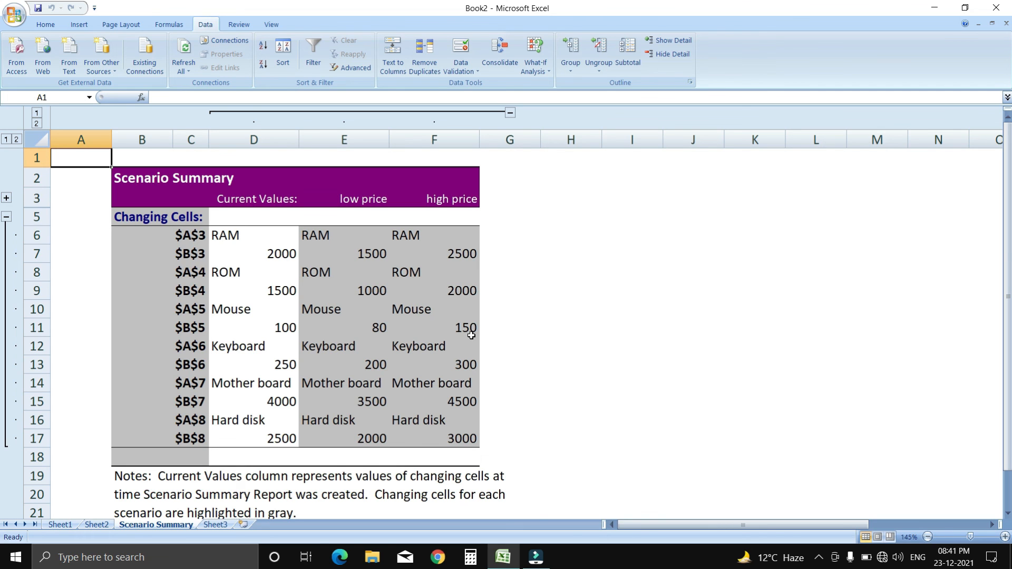
pyautogui.scroll(-3, 472, 336)
pyautogui.scroll(3, 471, 335)
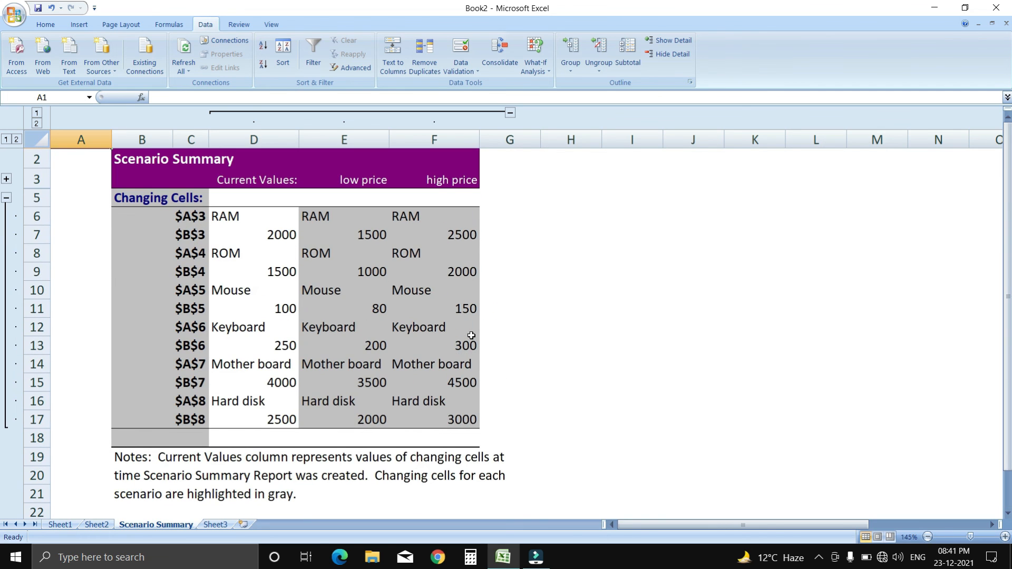